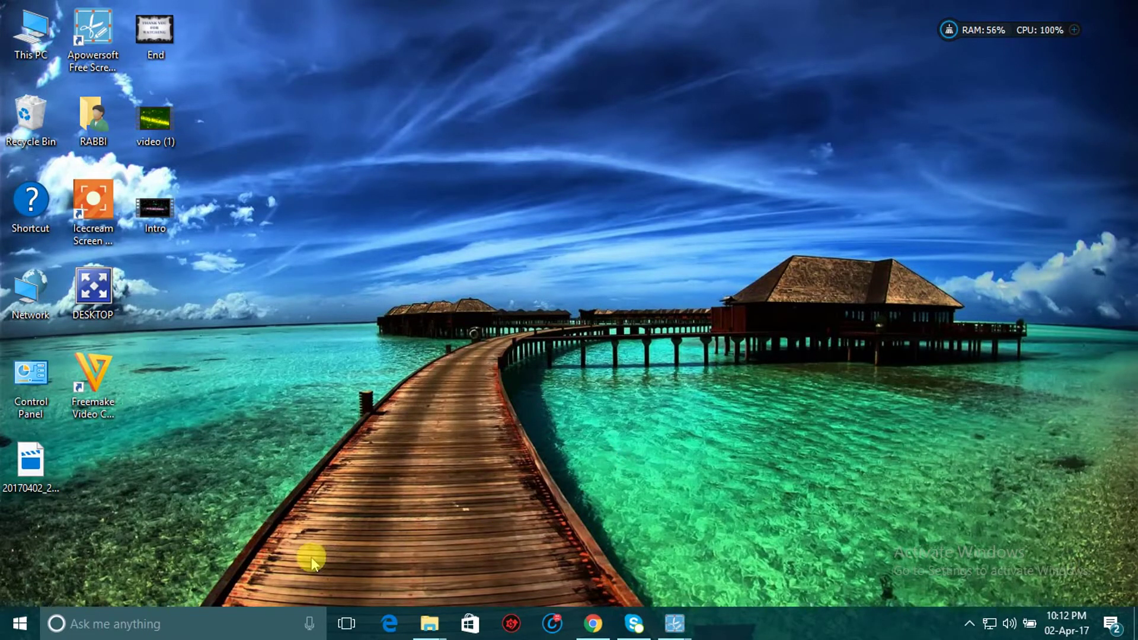
- Launch Microsoft Excel 2010 from the Start menu's Microsoft Office group, opening blank Book1
{"action": "left_click", "coordinate": [20, 622]}
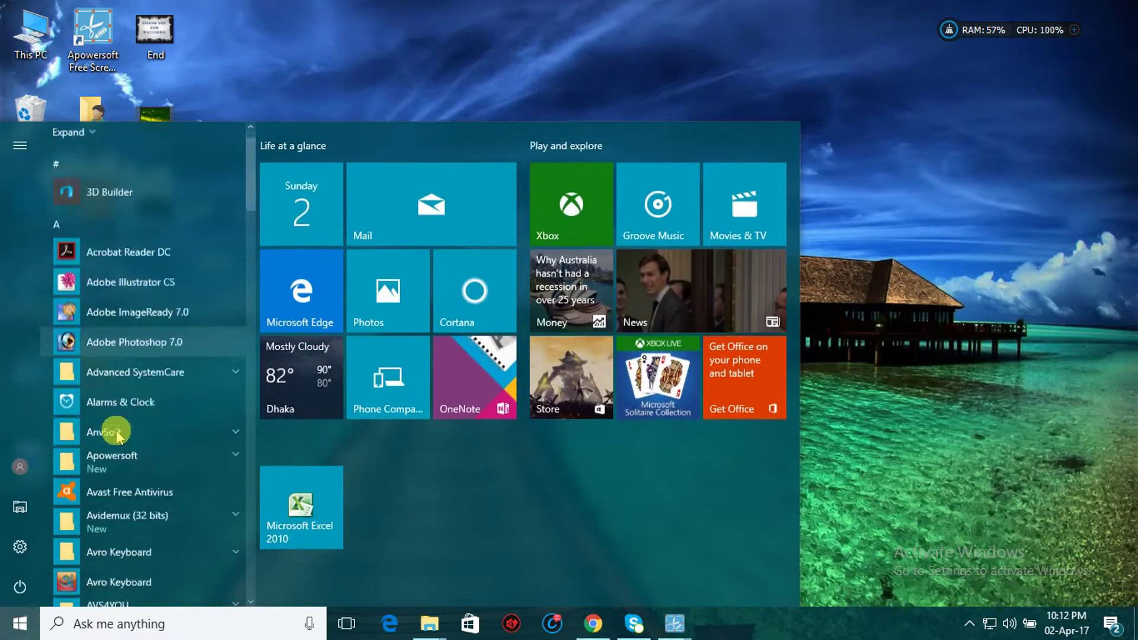
{"action": "scroll", "coordinate": [112, 432], "scroll_direction": "down", "scroll_amount": 5}
{"action": "scroll", "coordinate": [119, 422], "scroll_direction": "down", "scroll_amount": 3}
{"action": "scroll", "coordinate": [121, 425], "scroll_direction": "down", "scroll_amount": 3}
{"action": "scroll", "coordinate": [129, 417], "scroll_direction": "down", "scroll_amount": 2}
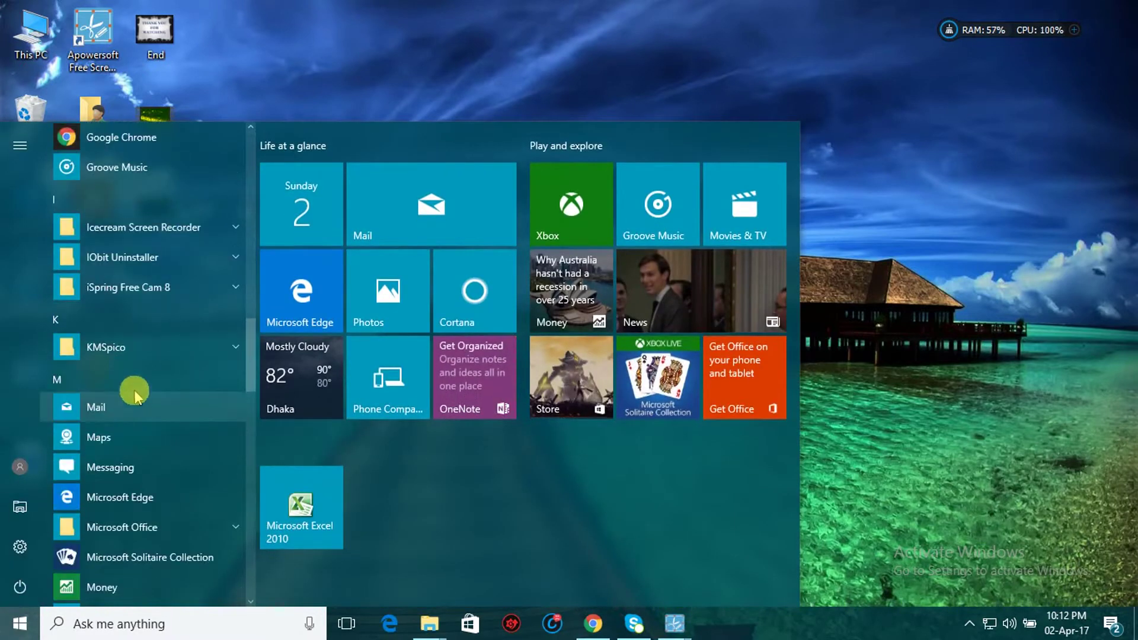
{"action": "scroll", "coordinate": [143, 335], "scroll_direction": "up", "scroll_amount": 1}
{"action": "scroll", "coordinate": [144, 335], "scroll_direction": "down", "scroll_amount": 3}
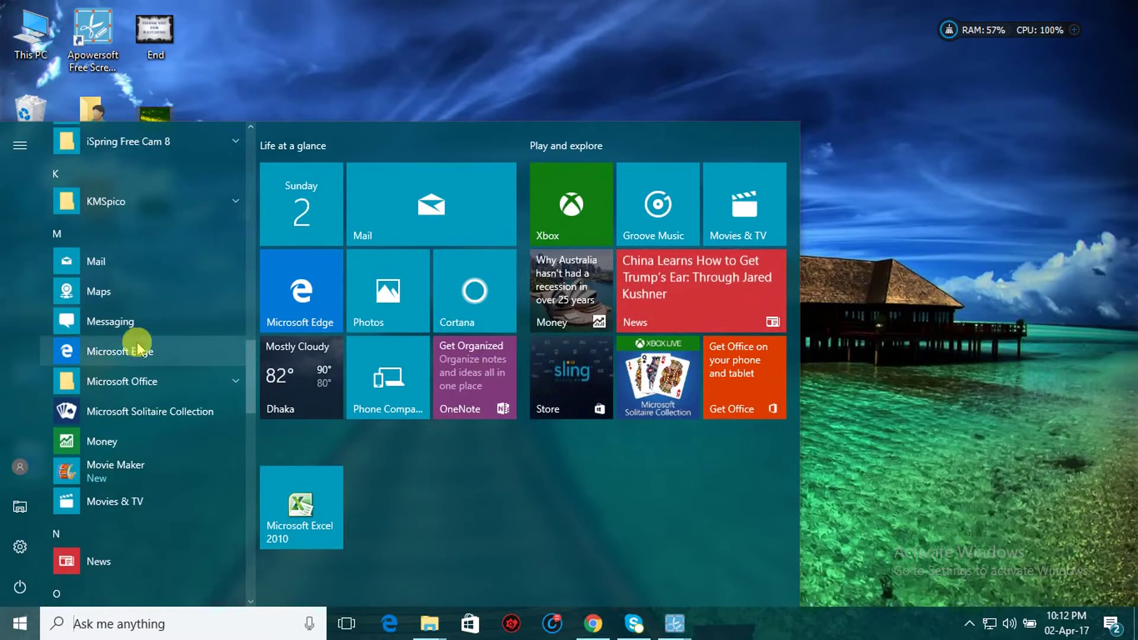
{"action": "left_click", "coordinate": [124, 383]}
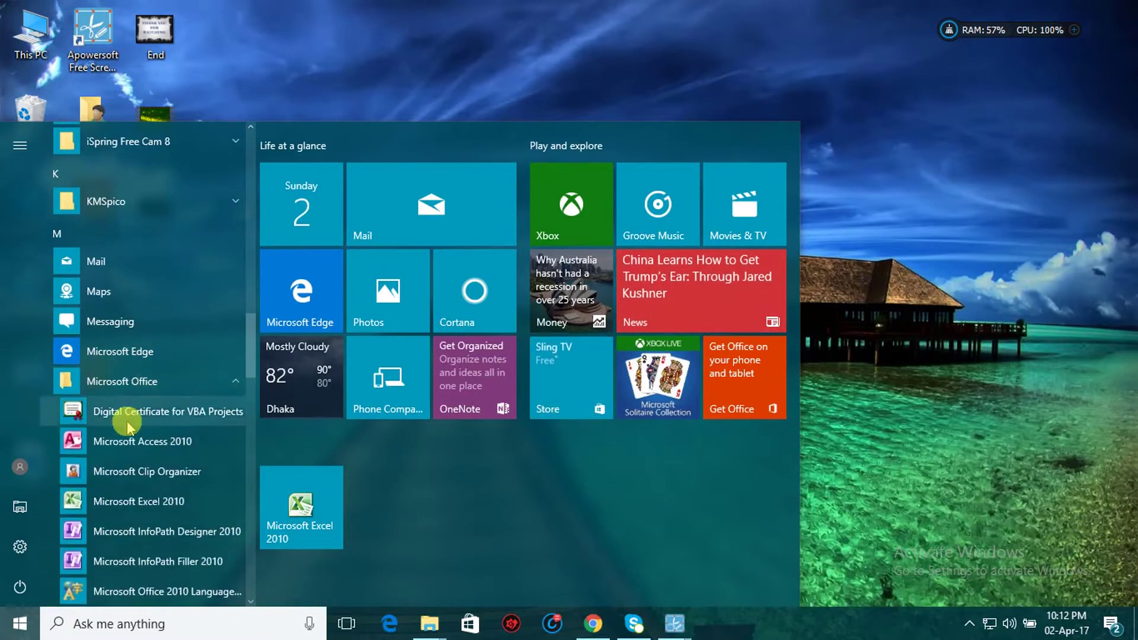
{"action": "left_click", "coordinate": [143, 506]}
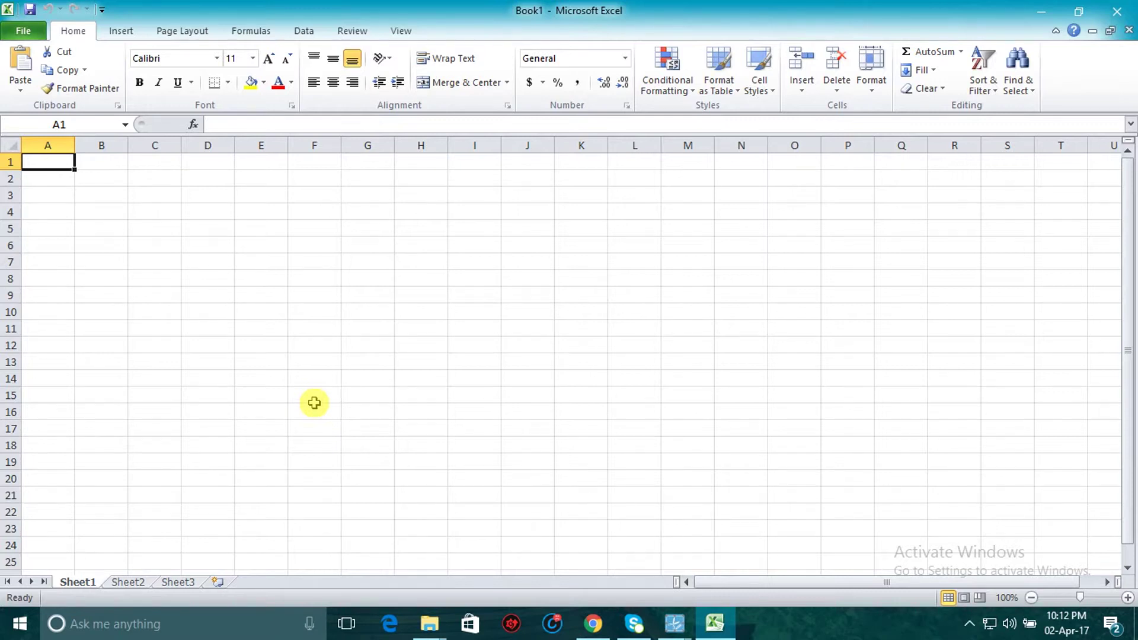
{"action": "left_click", "coordinate": [108, 176]}
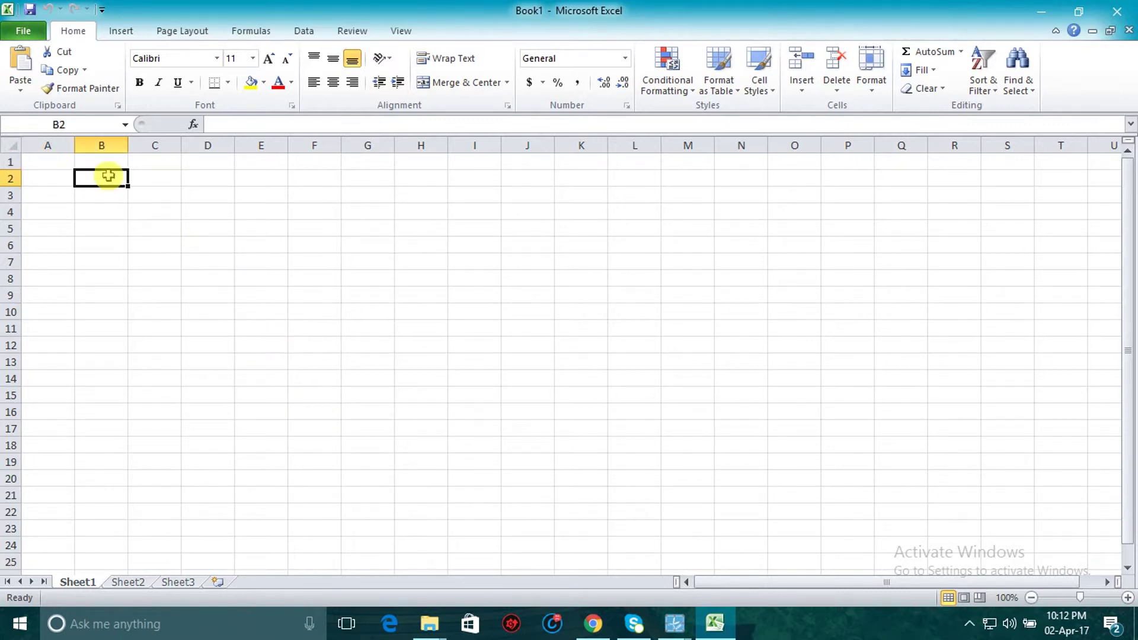
{"action": "left_click", "coordinate": [166, 177]}
{"action": "left_click", "coordinate": [229, 178]}
{"action": "left_click", "coordinate": [261, 181]}
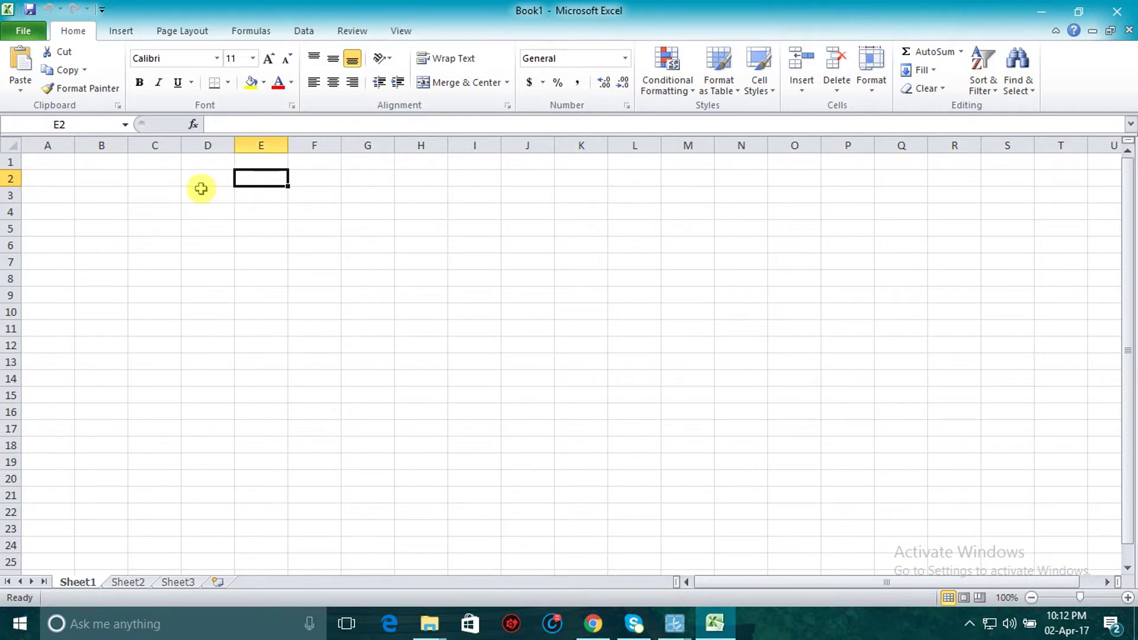
{"action": "left_click", "coordinate": [112, 145]}
{"action": "left_click", "coordinate": [148, 145]}
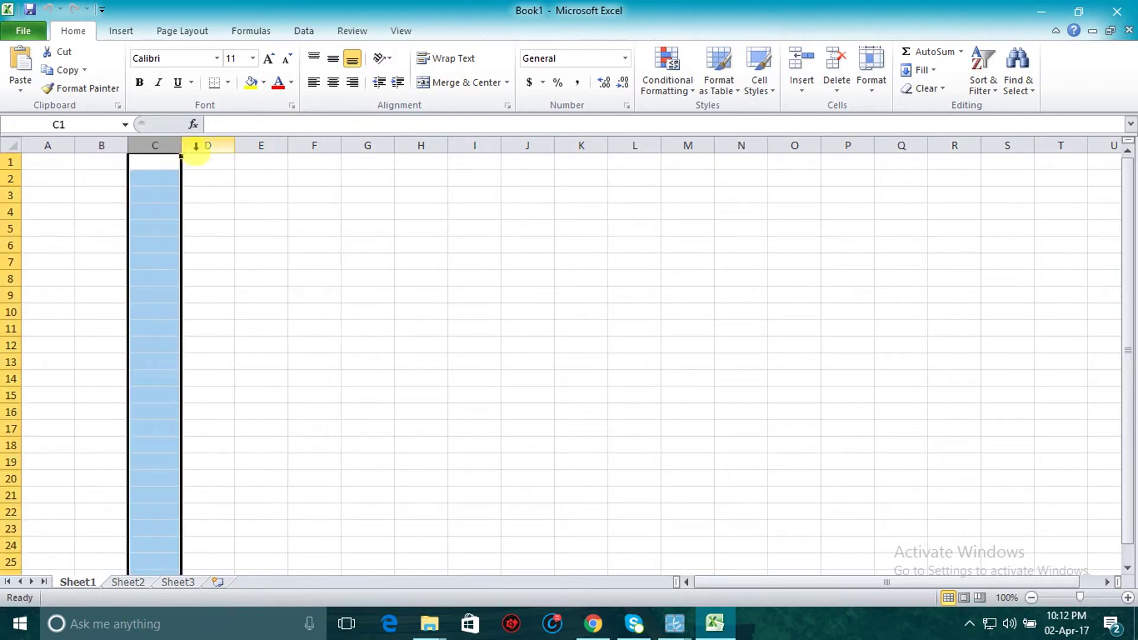
{"action": "left_click", "coordinate": [195, 145]}
{"action": "left_click", "coordinate": [168, 146]}
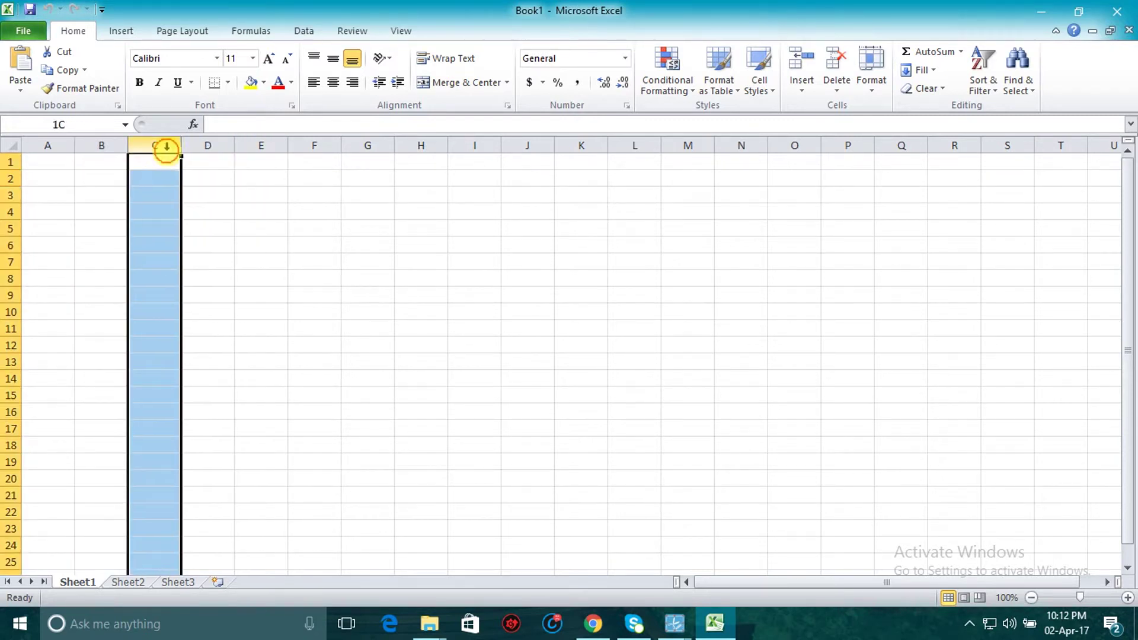
{"action": "left_click", "coordinate": [10, 178]}
{"action": "left_click", "coordinate": [10, 196]}
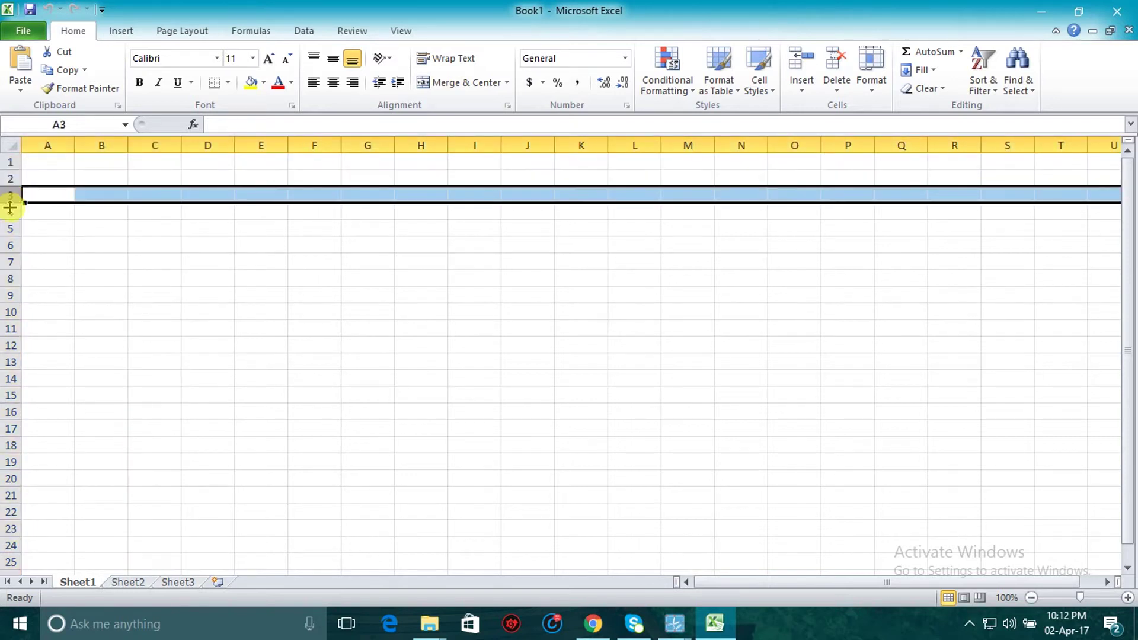
{"action": "left_click", "coordinate": [7, 212]}
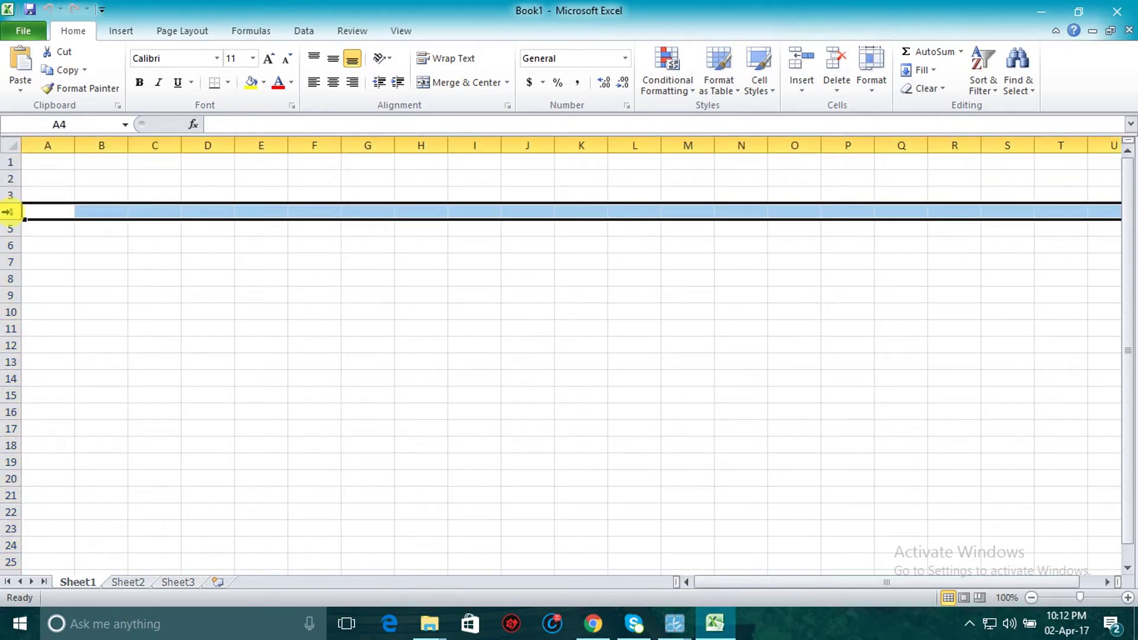
{"action": "left_click", "coordinate": [52, 145]}
{"action": "left_click", "coordinate": [103, 146]}
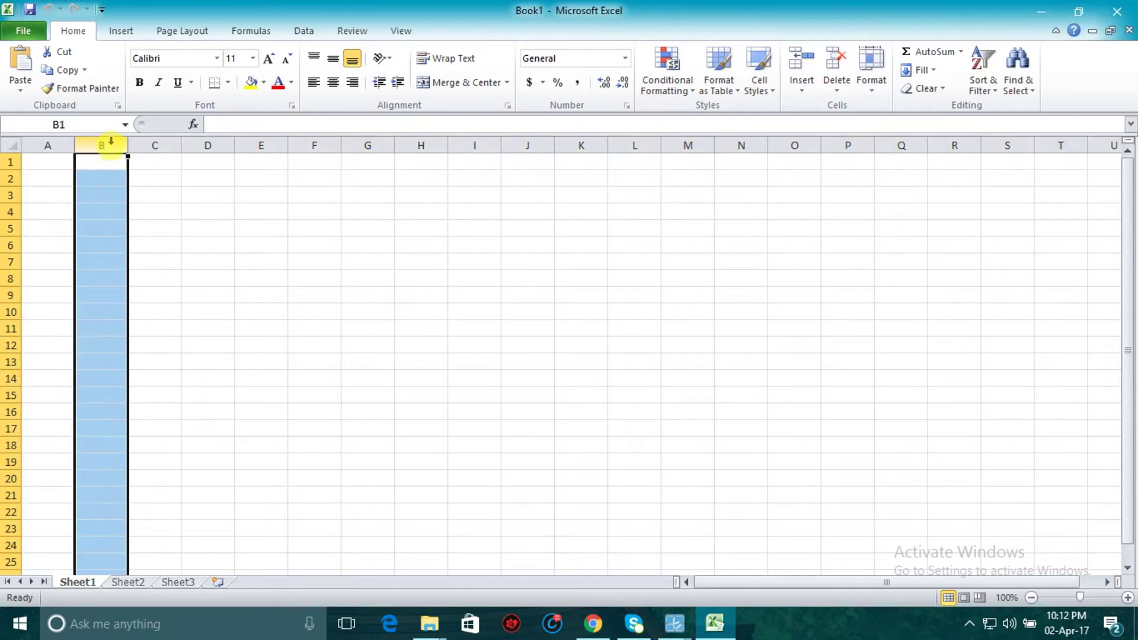
{"action": "left_click", "coordinate": [159, 144]}
{"action": "left_click", "coordinate": [205, 145]}
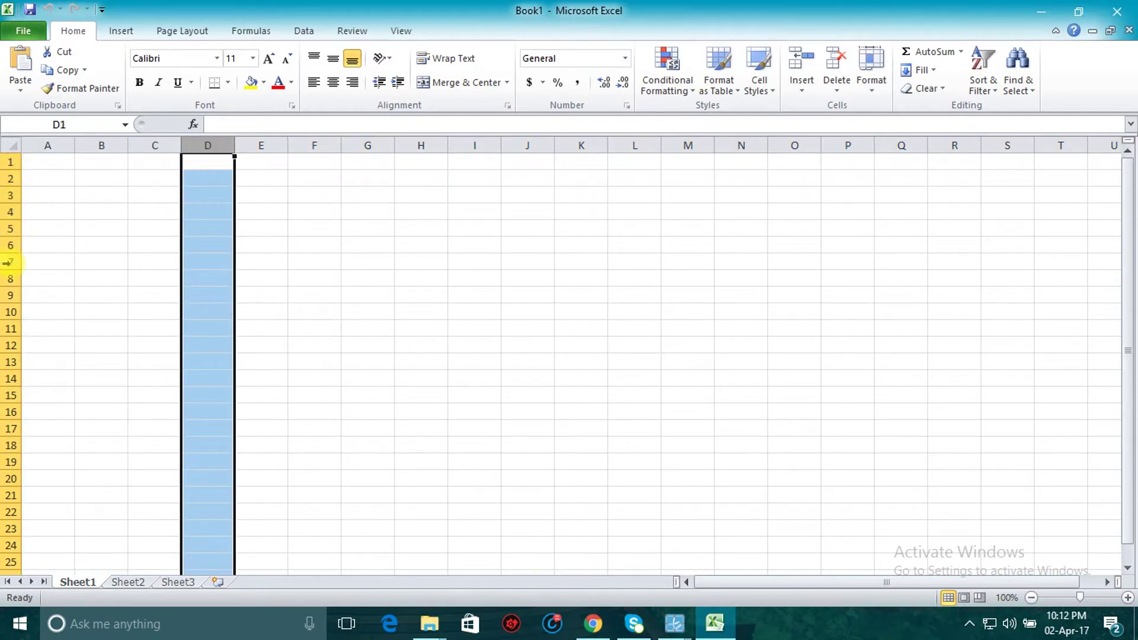
{"action": "left_click", "coordinate": [11, 229]}
{"action": "left_click", "coordinate": [11, 246]}
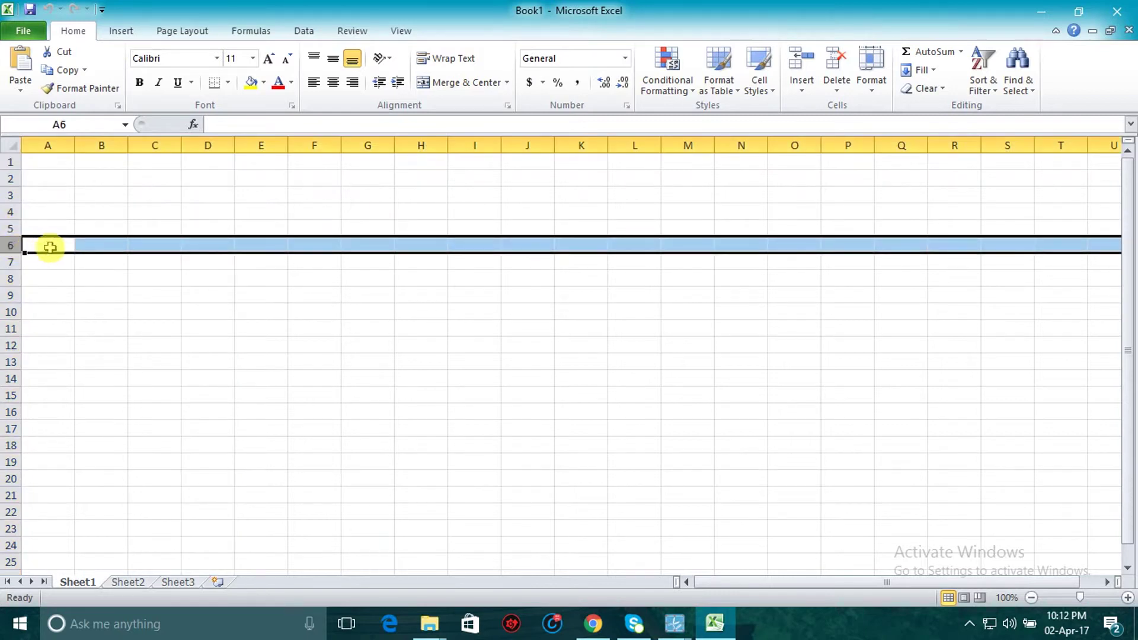
{"action": "left_click", "coordinate": [100, 183]}
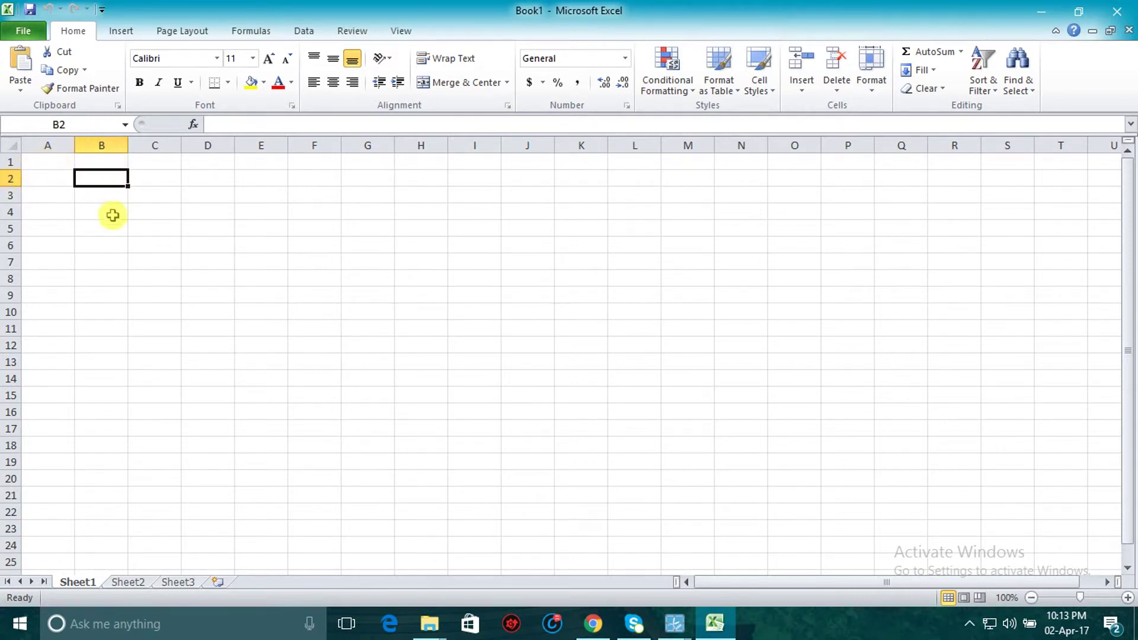
{"action": "left_click", "coordinate": [103, 200]}
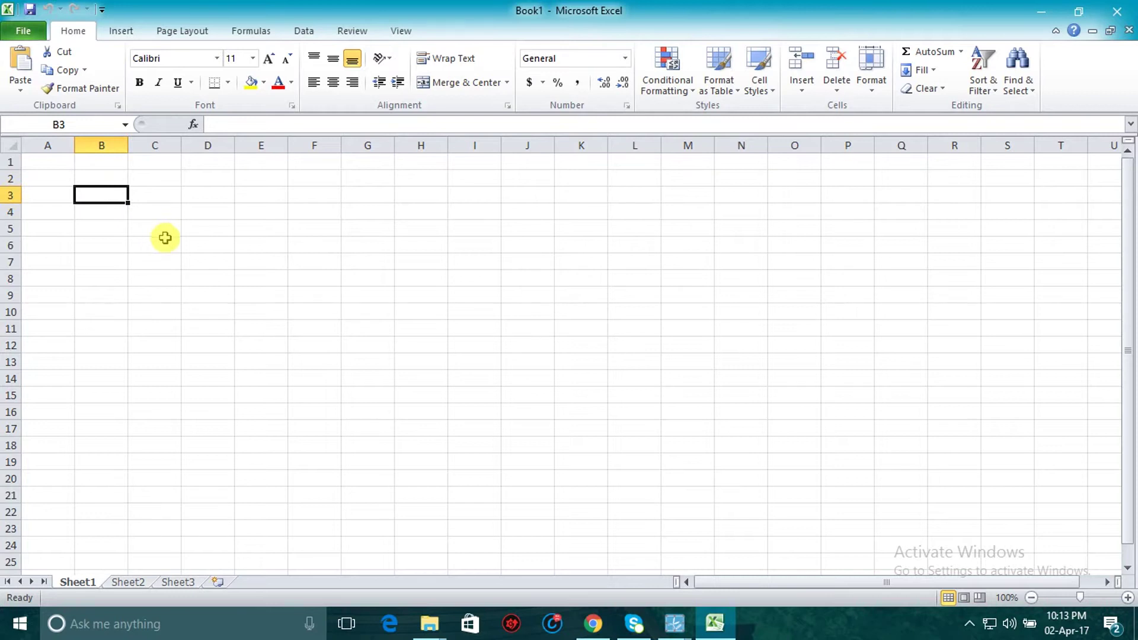
{"action": "left_click", "coordinate": [813, 382]}
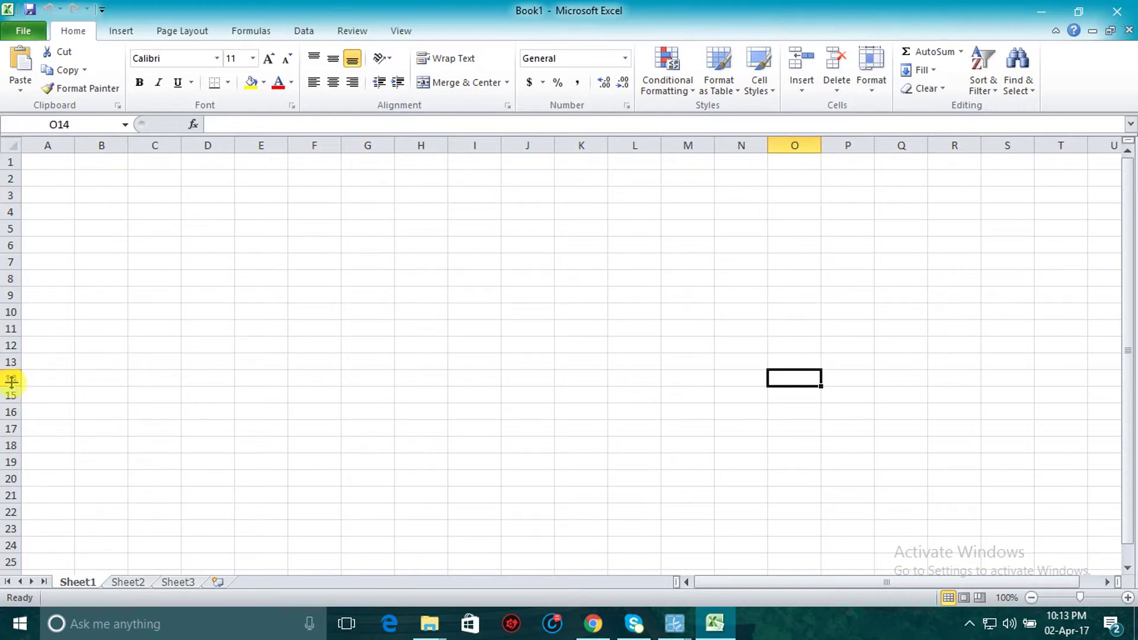
{"action": "left_click", "coordinate": [390, 384]}
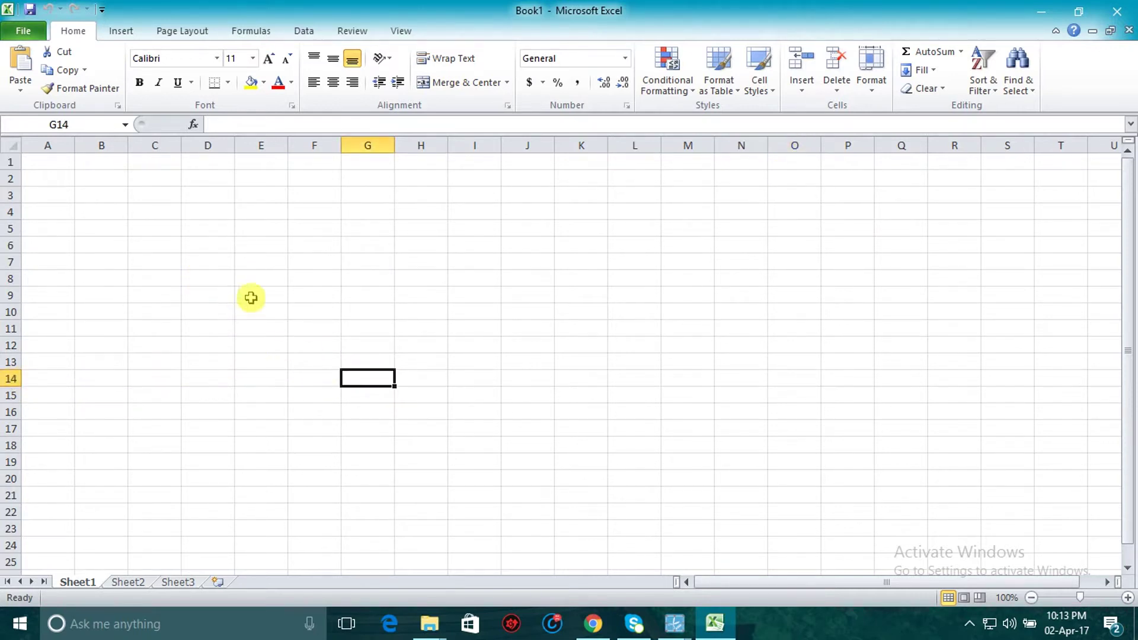
{"action": "scroll", "coordinate": [252, 302], "scroll_direction": "down", "scroll_amount": 5}
{"action": "scroll", "coordinate": [252, 302], "scroll_direction": "up", "scroll_amount": 5}
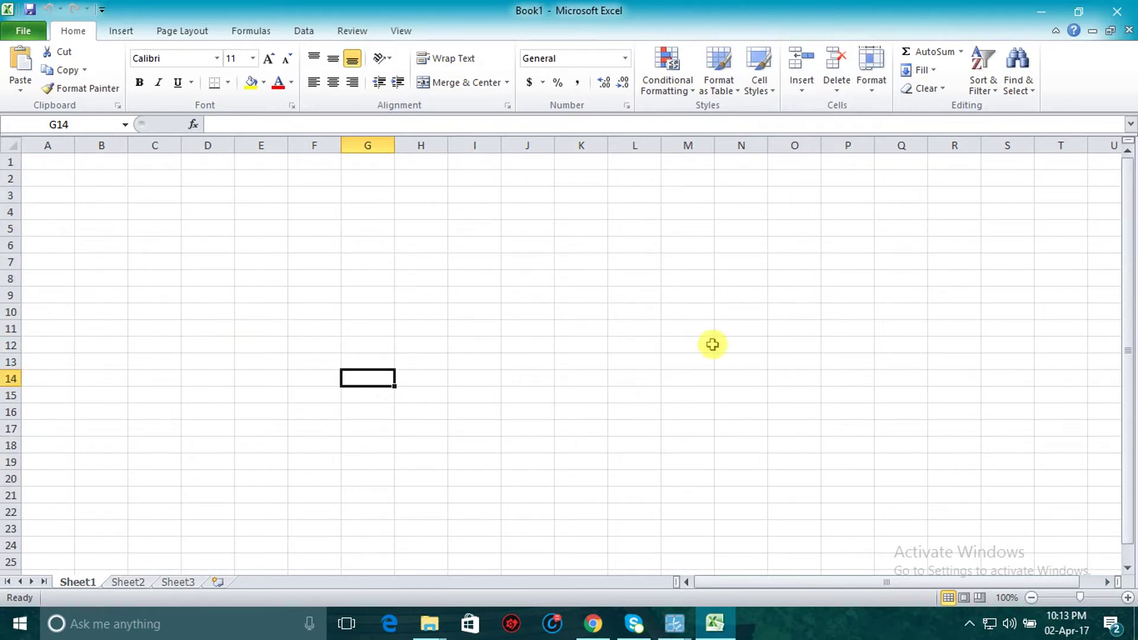
{"action": "scroll", "coordinate": [718, 347], "scroll_direction": "down", "scroll_amount": 2}
{"action": "scroll", "coordinate": [738, 360], "scroll_direction": "up", "scroll_amount": 2}
{"action": "scroll", "coordinate": [1050, 351], "scroll_direction": "down", "scroll_amount": 3}
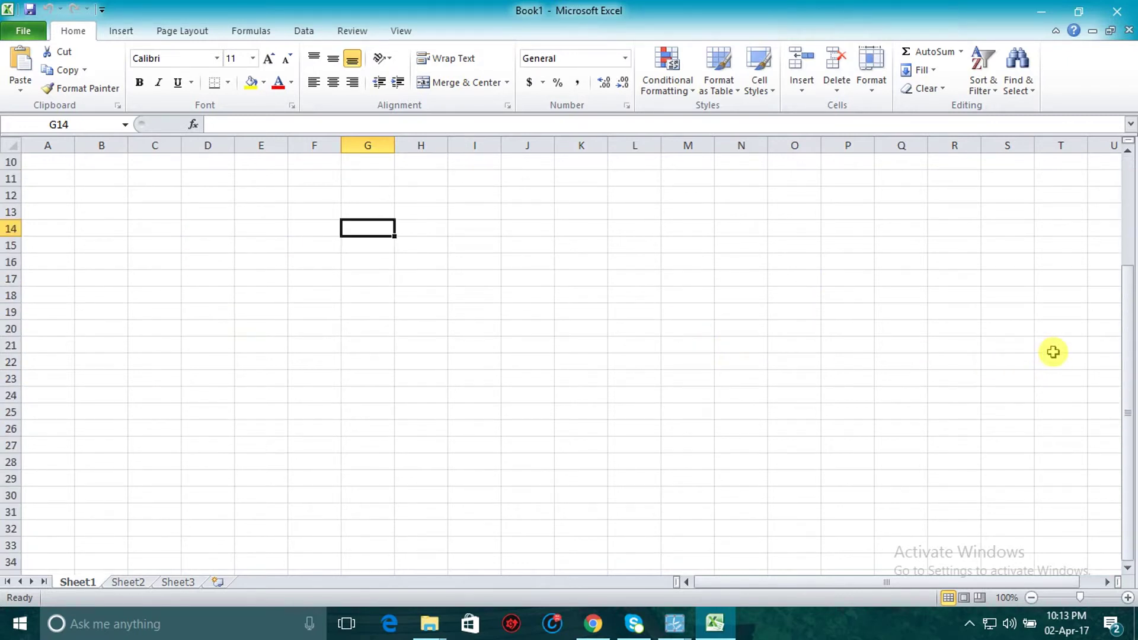
{"action": "scroll", "coordinate": [1052, 353], "scroll_direction": "up", "scroll_amount": 2}
{"action": "scroll", "coordinate": [990, 359], "scroll_direction": "up", "scroll_amount": 1}
{"action": "scroll", "coordinate": [964, 355], "scroll_direction": "down", "scroll_amount": 2}
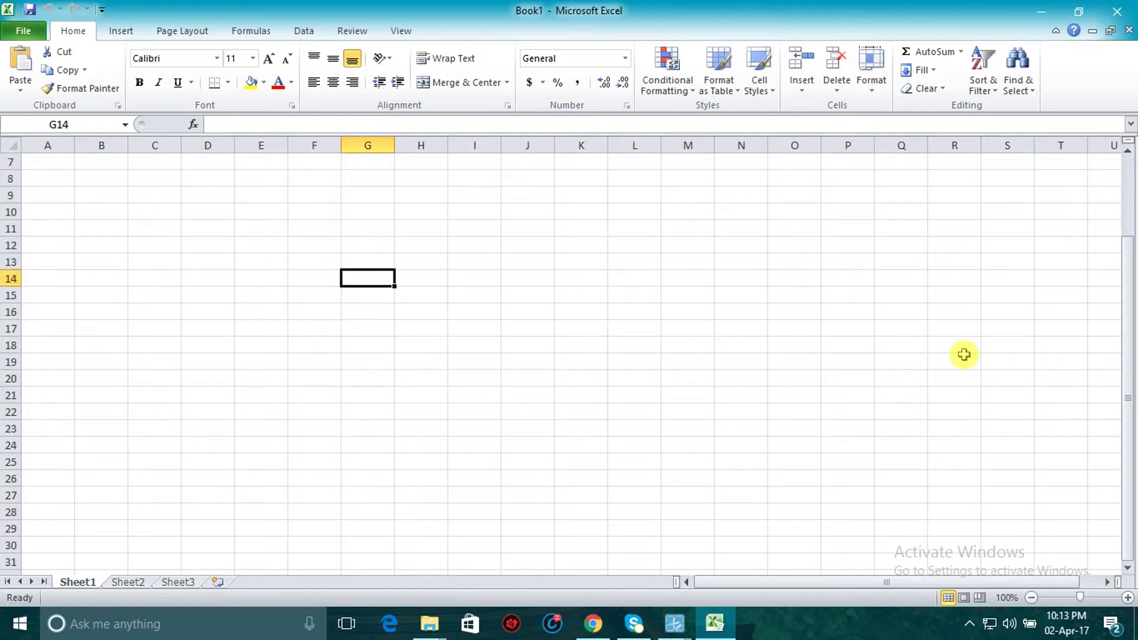
{"action": "scroll", "coordinate": [966, 353], "scroll_direction": "down", "scroll_amount": 1}
{"action": "scroll", "coordinate": [949, 354], "scroll_direction": "up", "scroll_amount": 3}
{"action": "scroll", "coordinate": [854, 347], "scroll_direction": "down", "scroll_amount": 3}
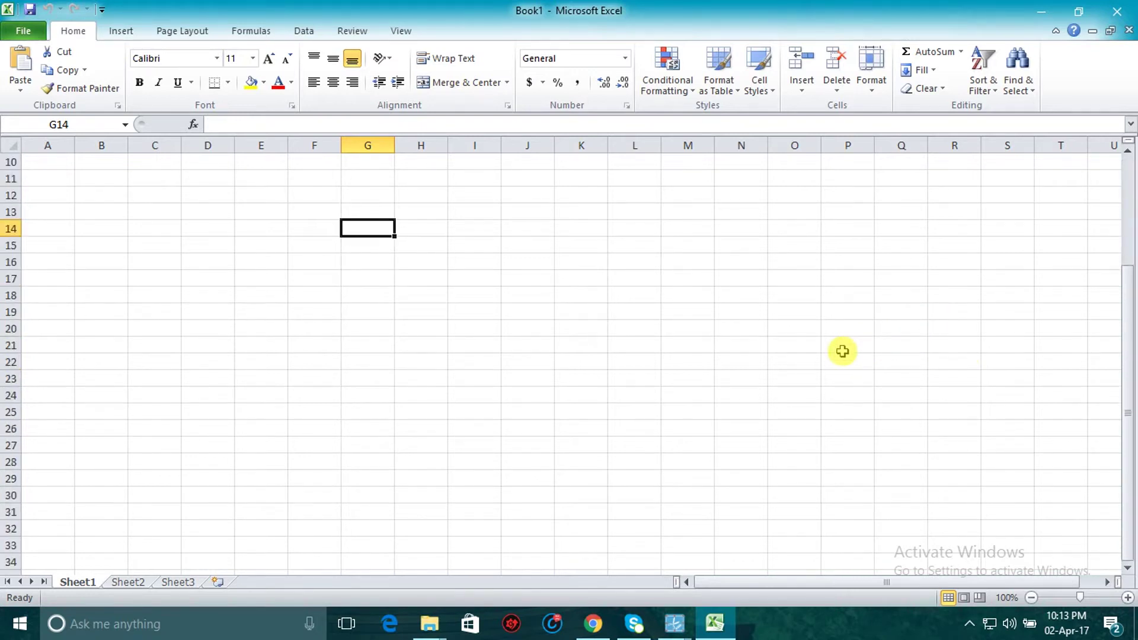
{"action": "scroll", "coordinate": [842, 352], "scroll_direction": "up", "scroll_amount": 3}
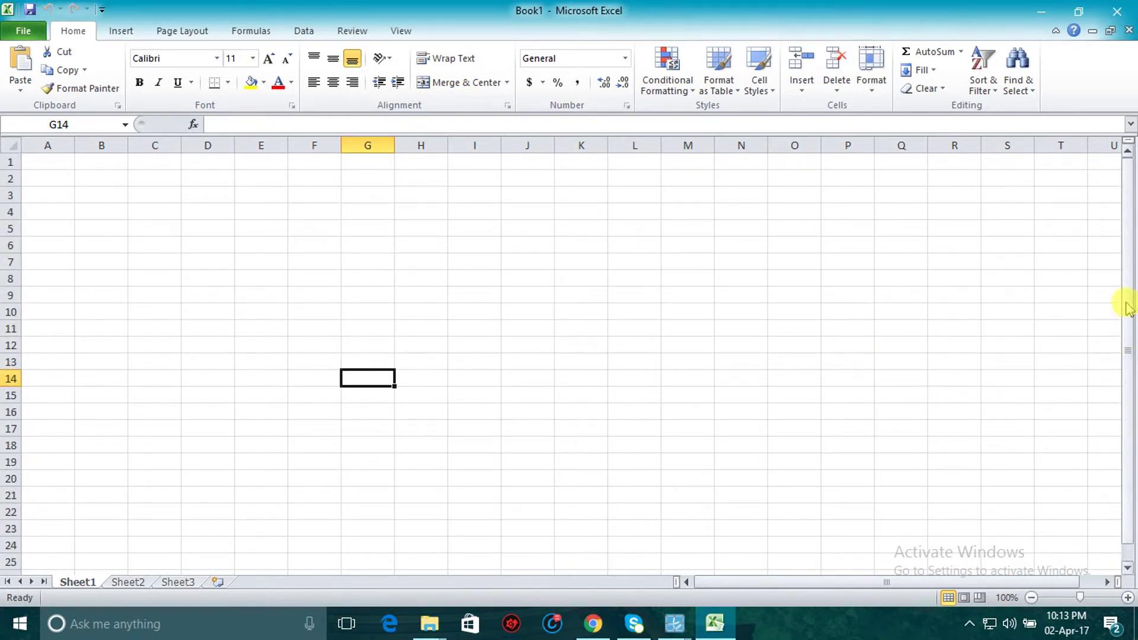
{"action": "left_click_drag", "start_coordinate": [1125, 301], "coordinate": [1131, 294]}
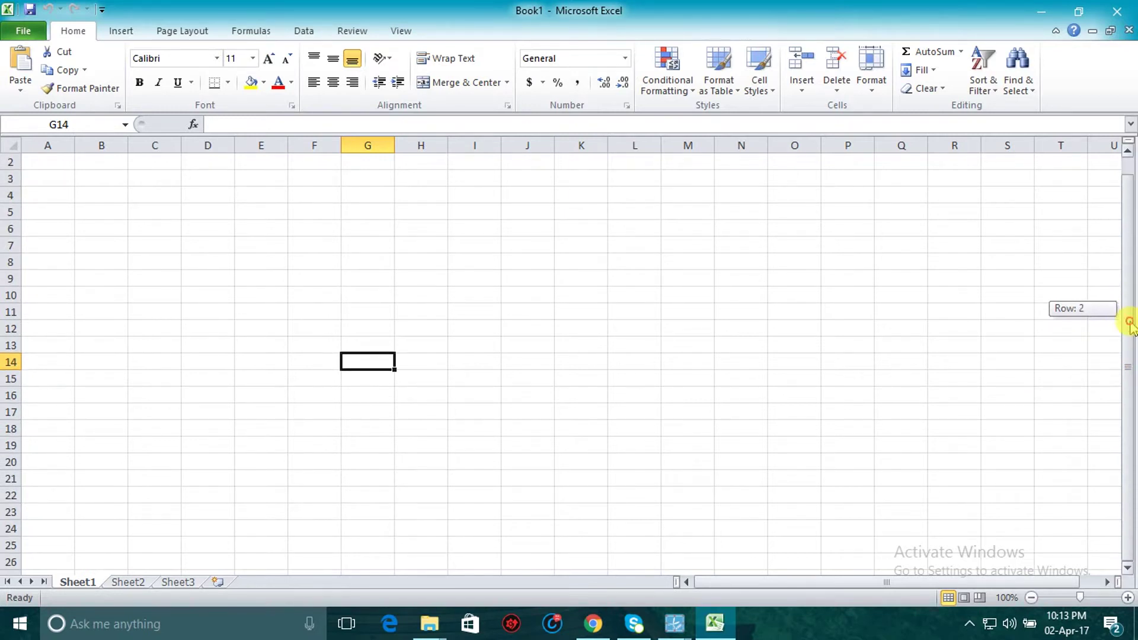
{"action": "left_click_drag", "start_coordinate": [1129, 294], "coordinate": [1131, 320]}
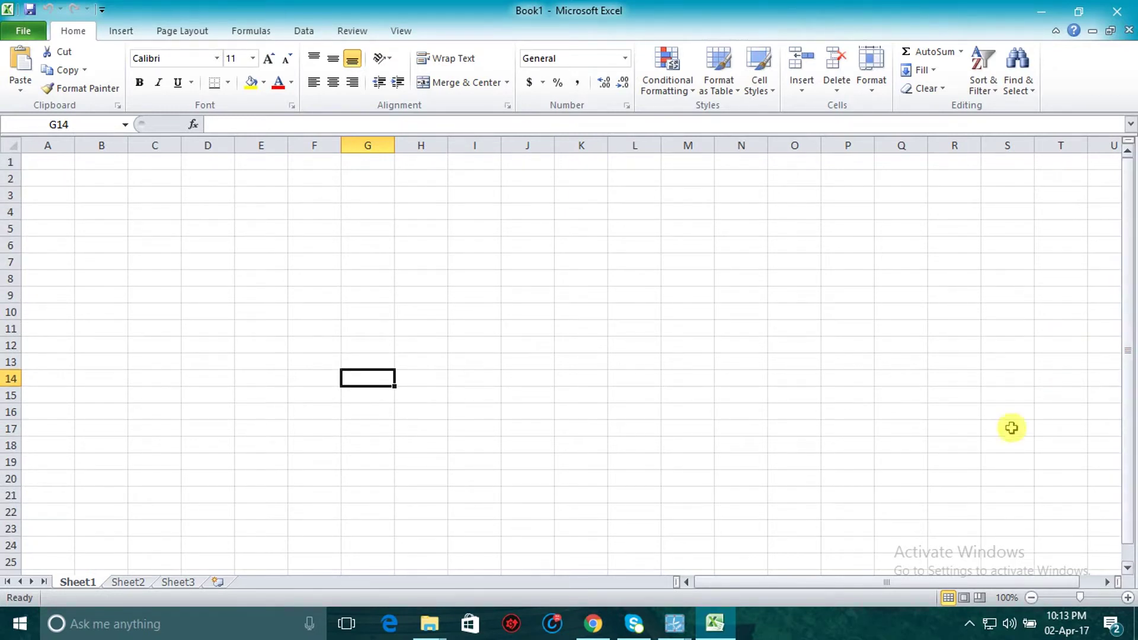
{"action": "left_click_drag", "start_coordinate": [777, 582], "coordinate": [751, 599]}
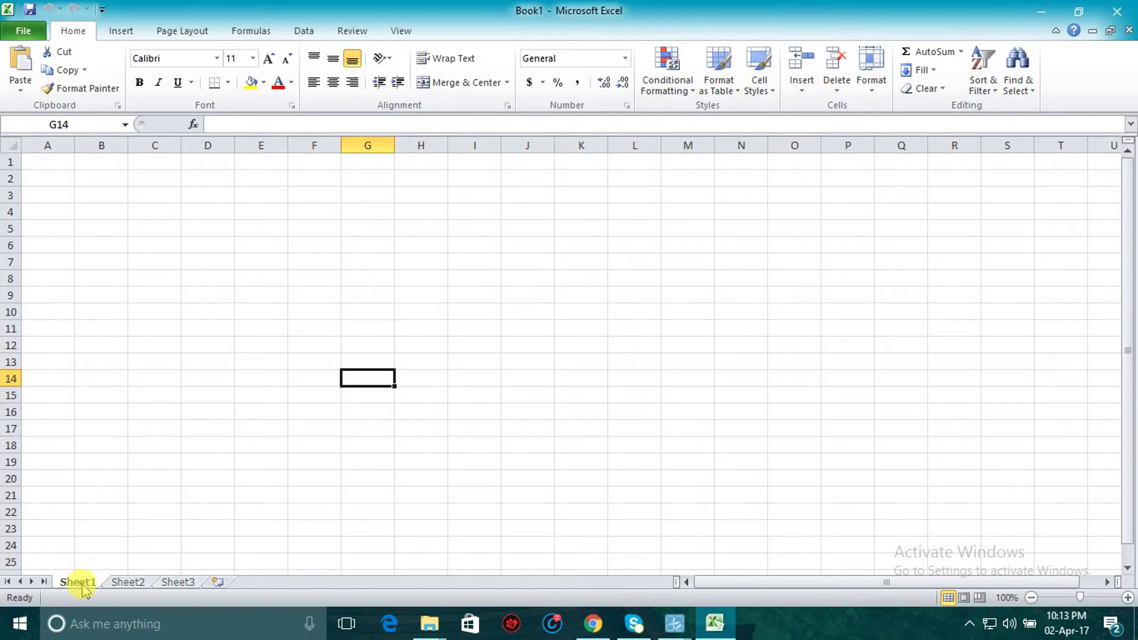
- Visit Sheet2 and Sheet3, add a new Sheet4, and return to Sheet1
{"action": "left_click", "coordinate": [122, 584]}
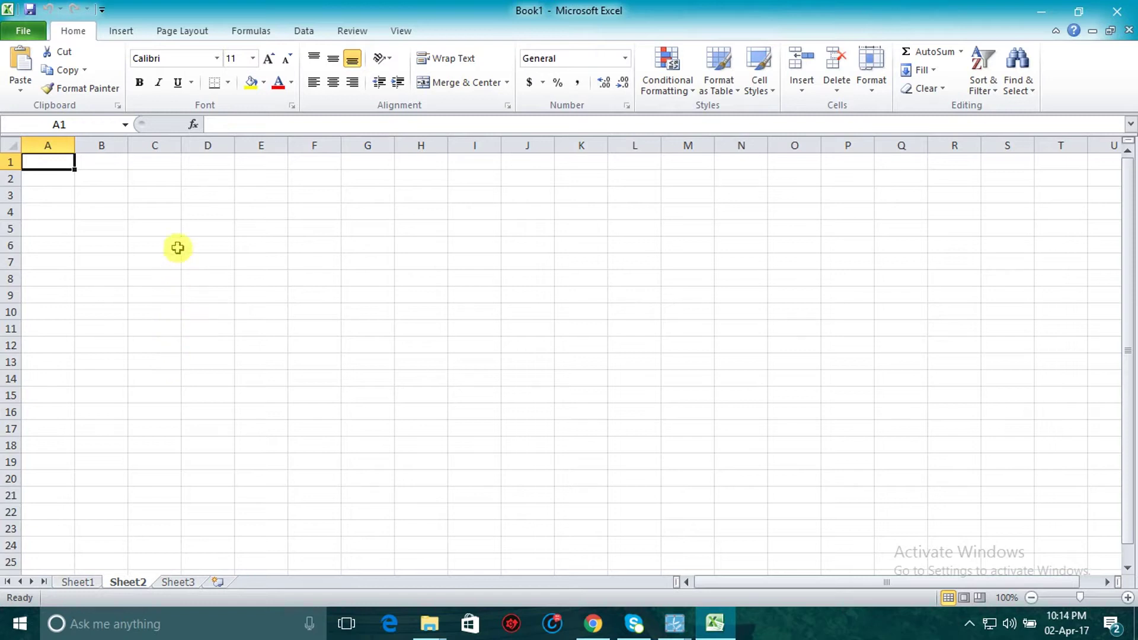
{"action": "left_click", "coordinate": [148, 246]}
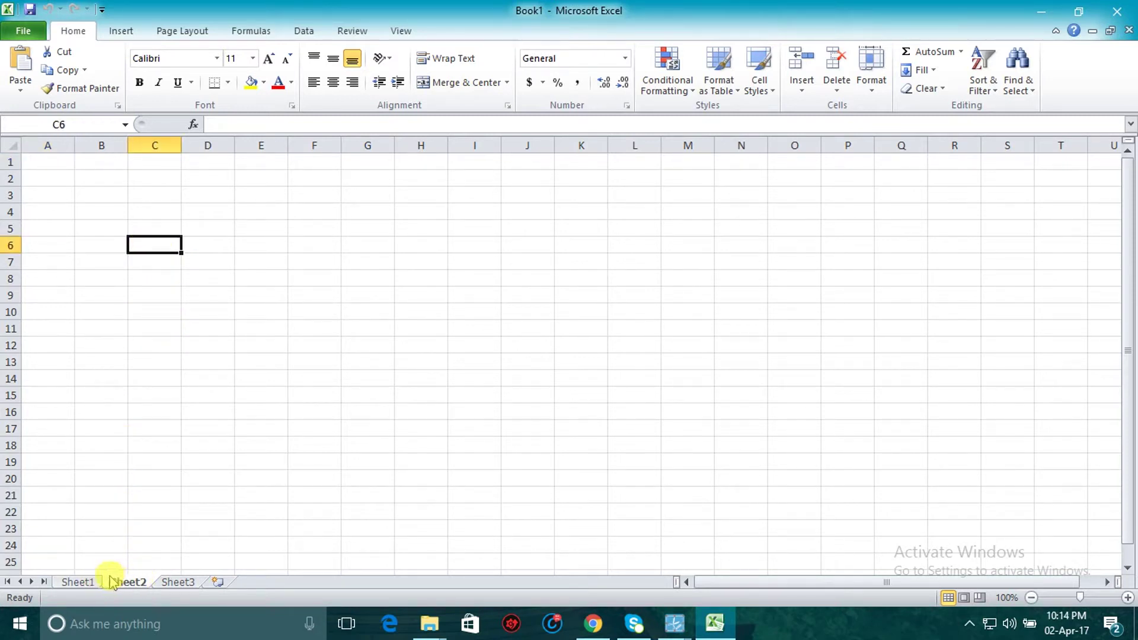
{"action": "left_click", "coordinate": [174, 583]}
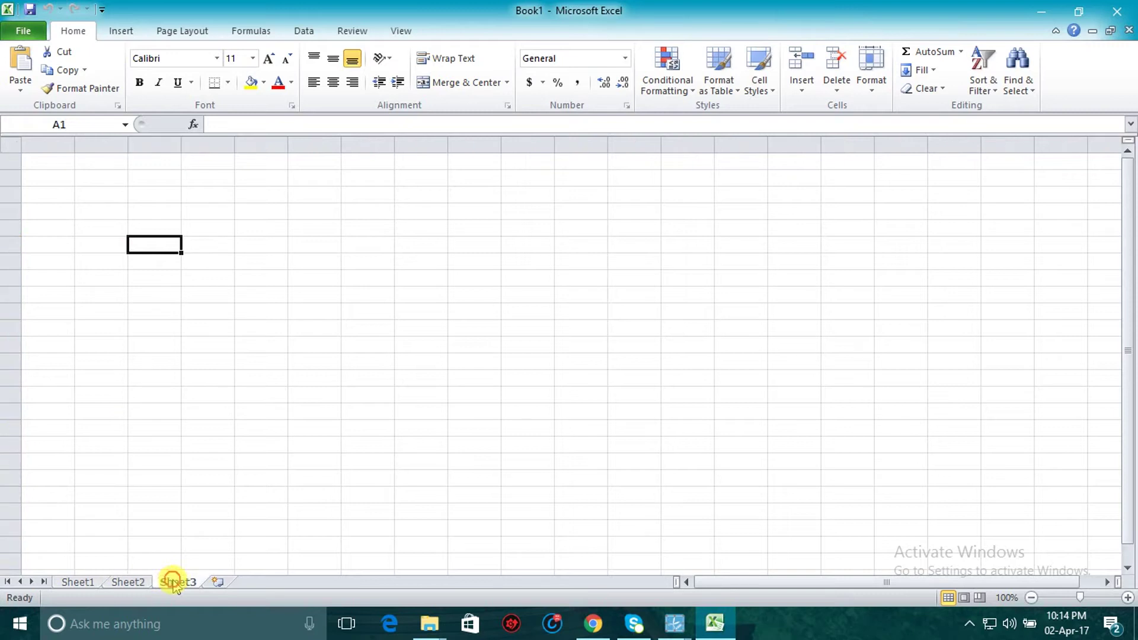
{"action": "left_click", "coordinate": [217, 582]}
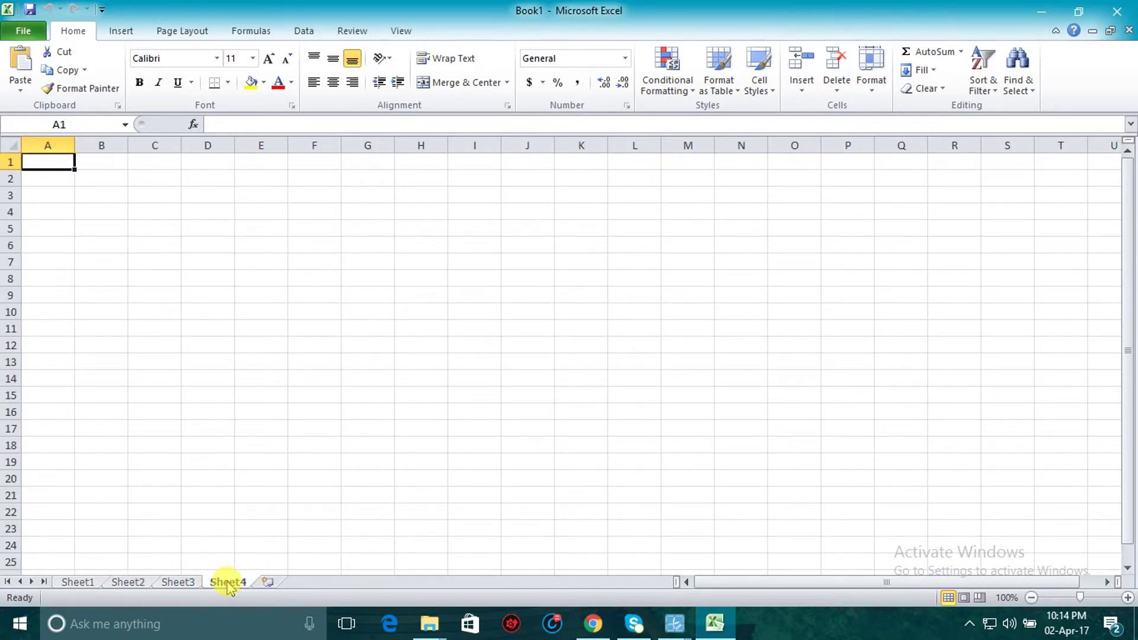
{"action": "left_click", "coordinate": [82, 583]}
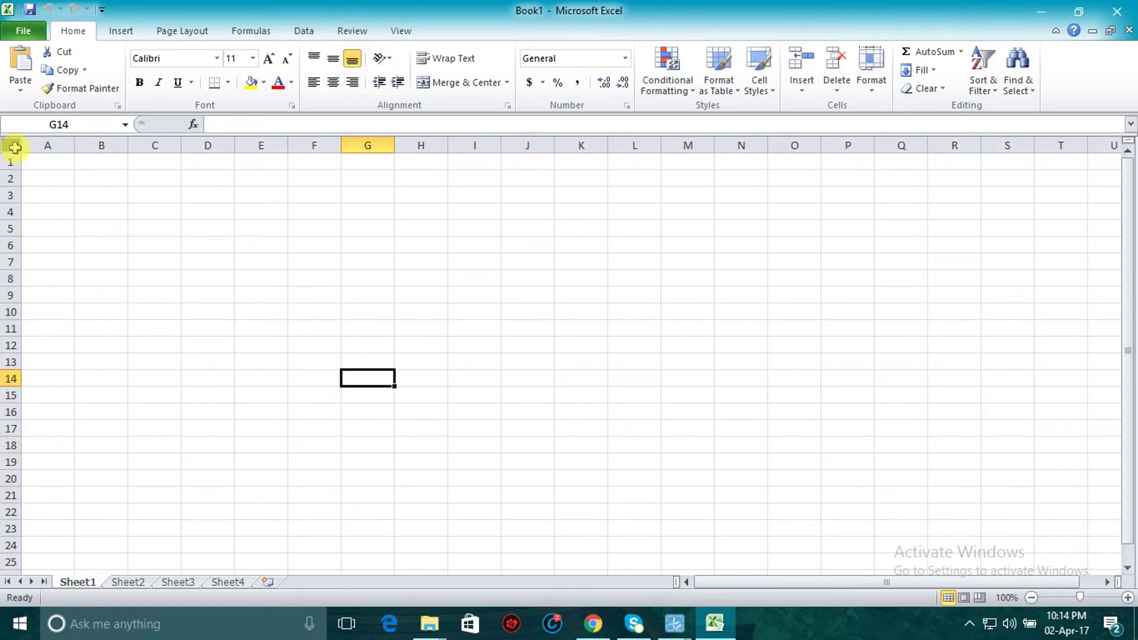
{"action": "left_click", "coordinate": [15, 147]}
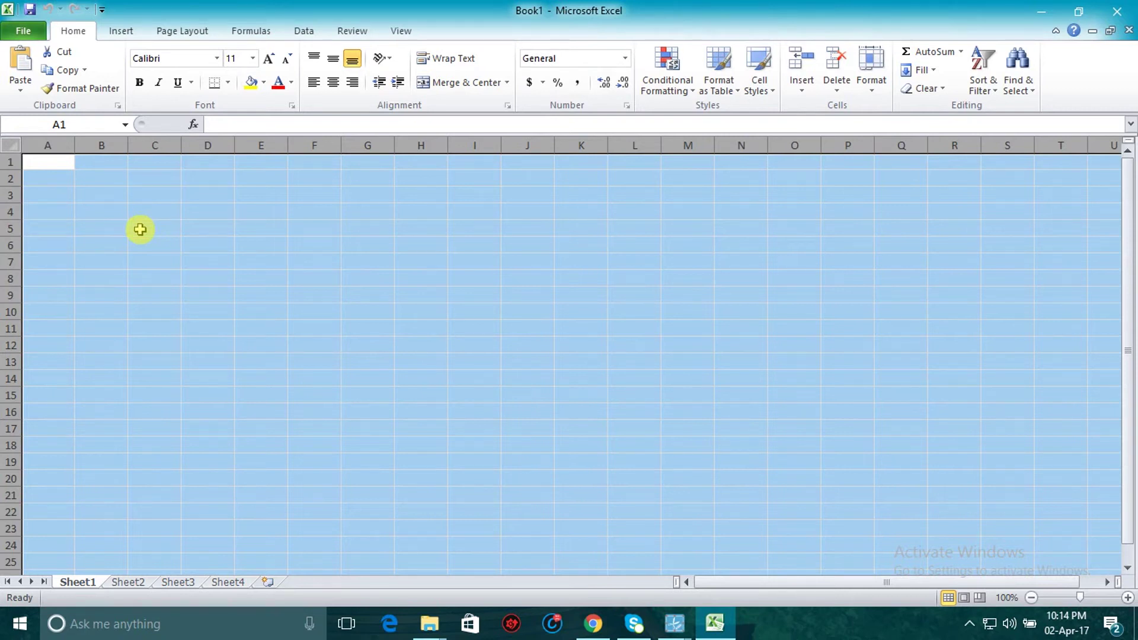
{"action": "left_click", "coordinate": [205, 212]}
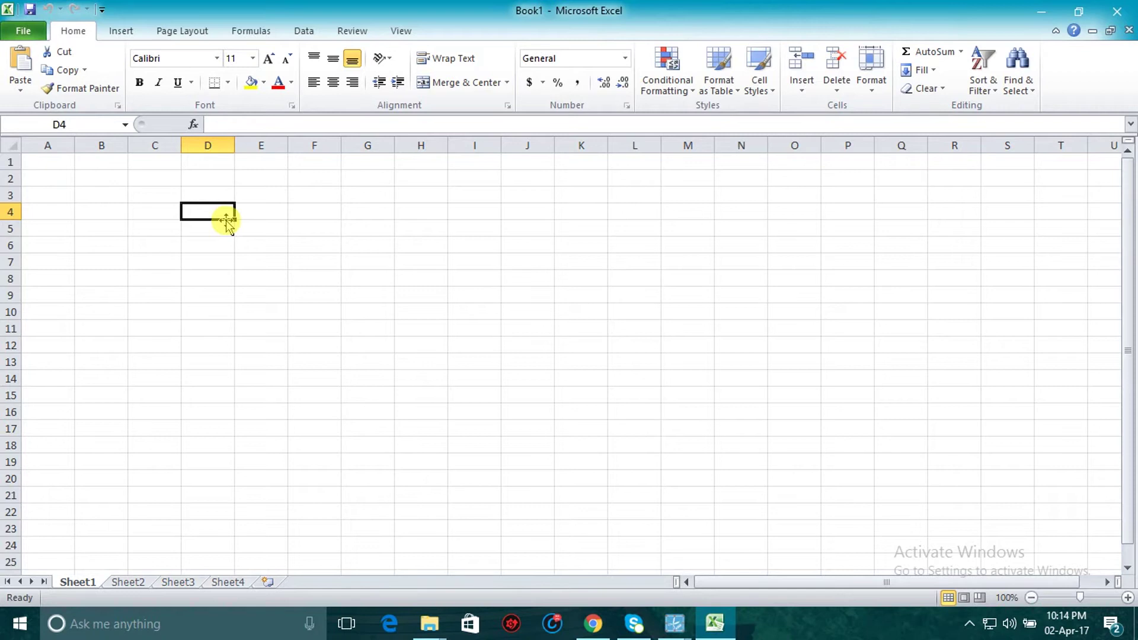
{"action": "left_click_drag", "start_coordinate": [227, 220], "coordinate": [162, 202]}
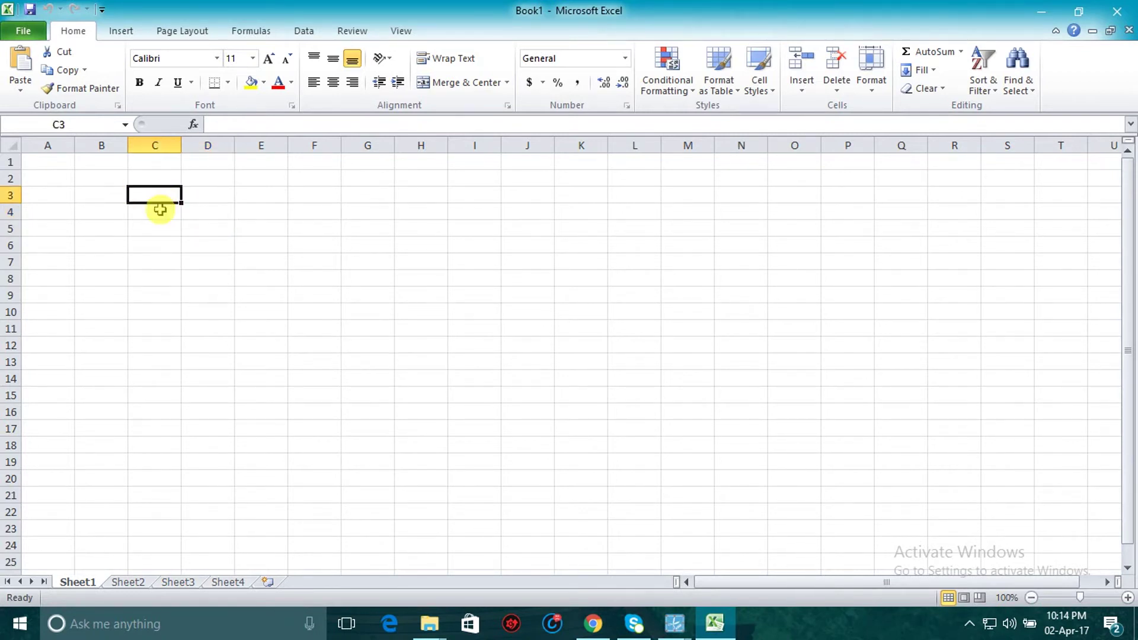
{"action": "left_click", "coordinate": [159, 207]}
- Enter 'The earte moves round the sun' in cell C3, zoom in, and check it
{"action": "left_click", "coordinate": [162, 196]}
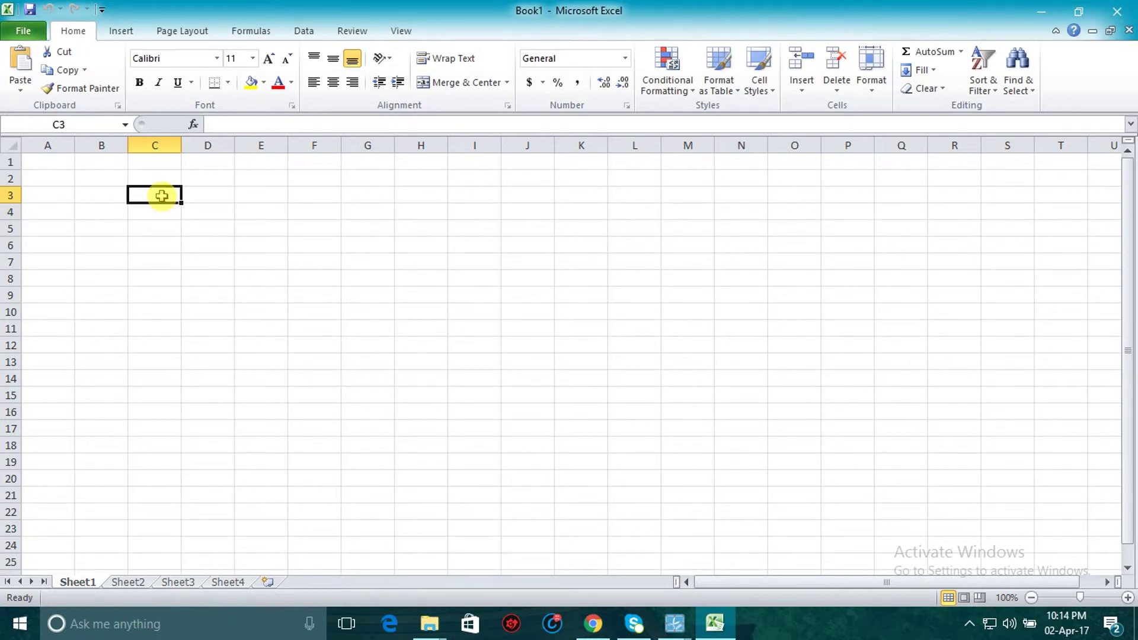
{"action": "type", "text": "The eart"}
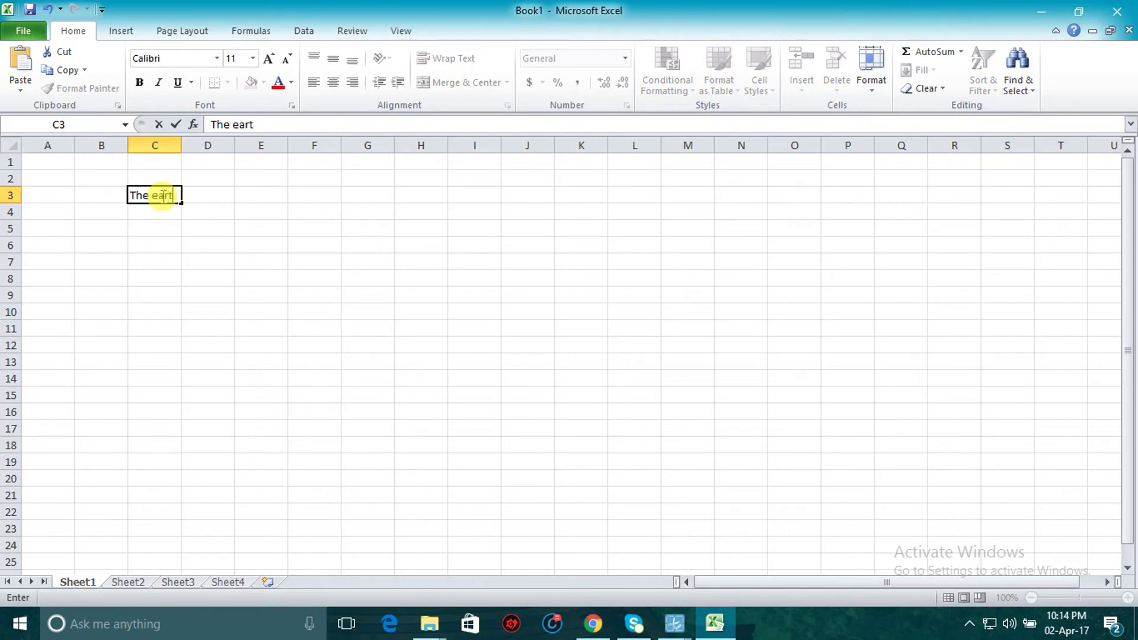
{"action": "type", "text": "e moves roun"}
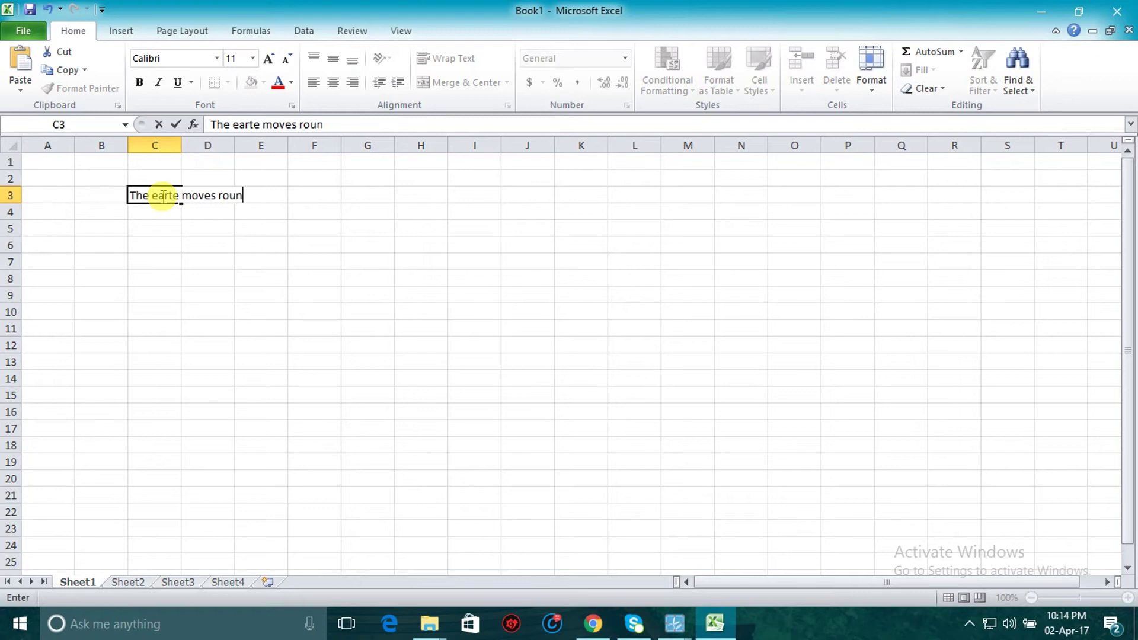
{"action": "type", "text": "d the sun"}
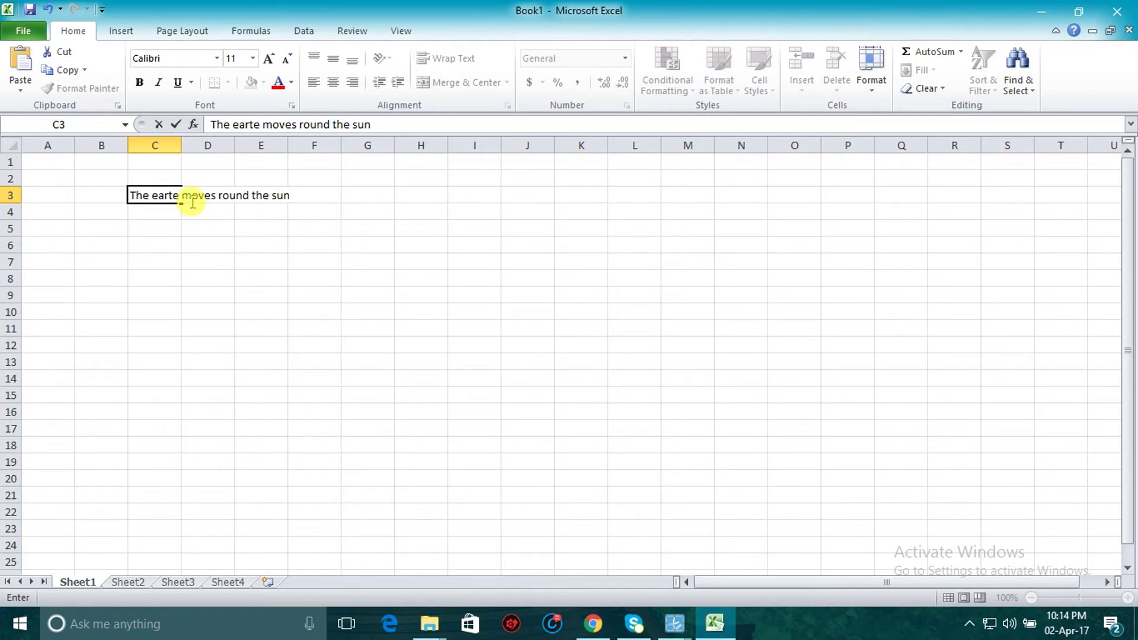
{"action": "key", "text": "Return"}
{"action": "left_click", "coordinate": [211, 235]}
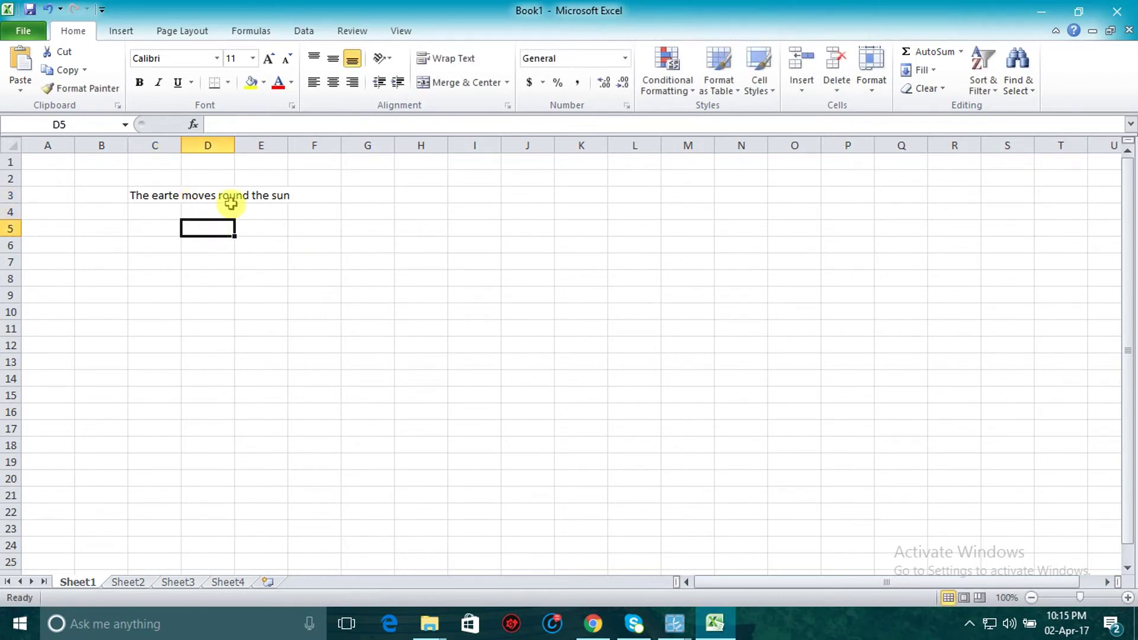
{"action": "scroll", "coordinate": [237, 240], "scroll_direction": "up", "scroll_amount": 2, "text": "ctrl"}
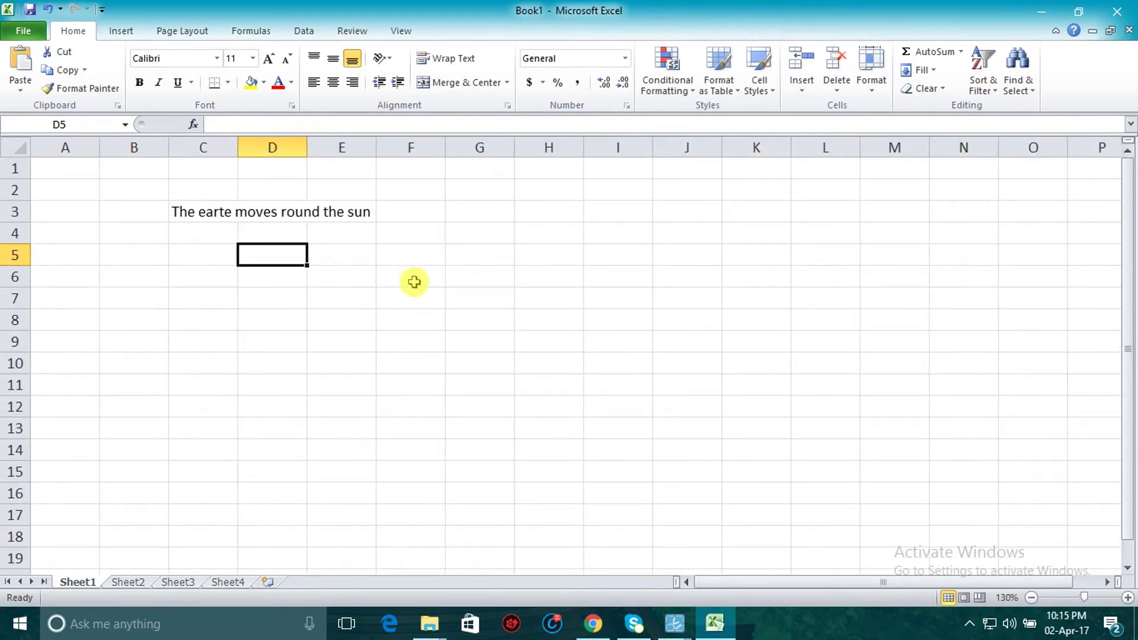
{"action": "left_click", "coordinate": [372, 279]}
{"action": "left_click", "coordinate": [208, 212]}
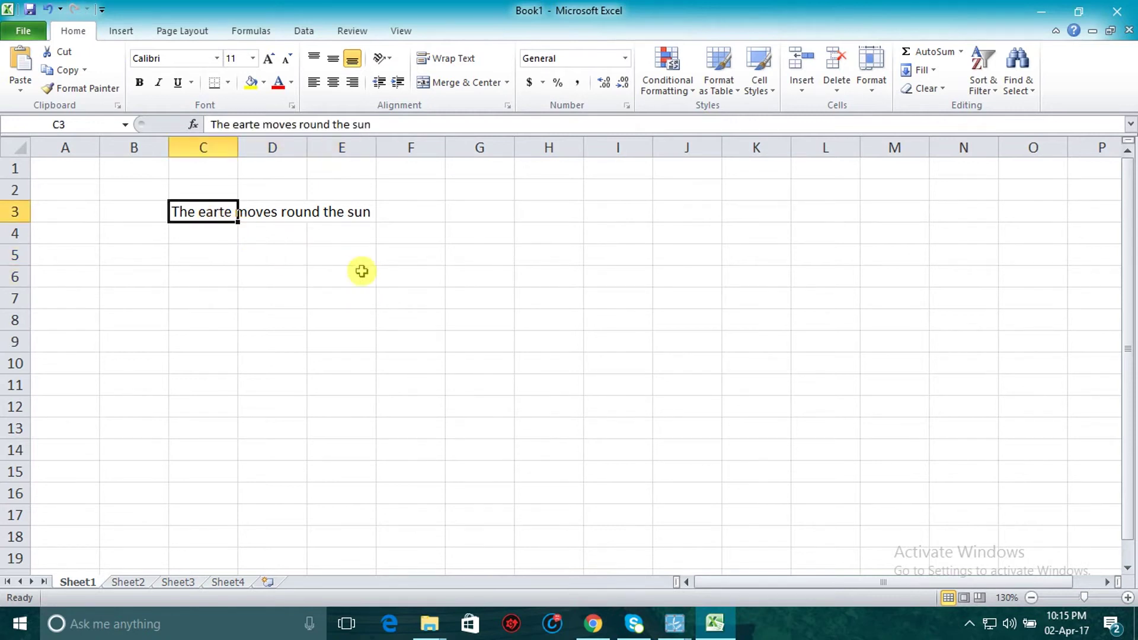
{"action": "left_click", "coordinate": [355, 271]}
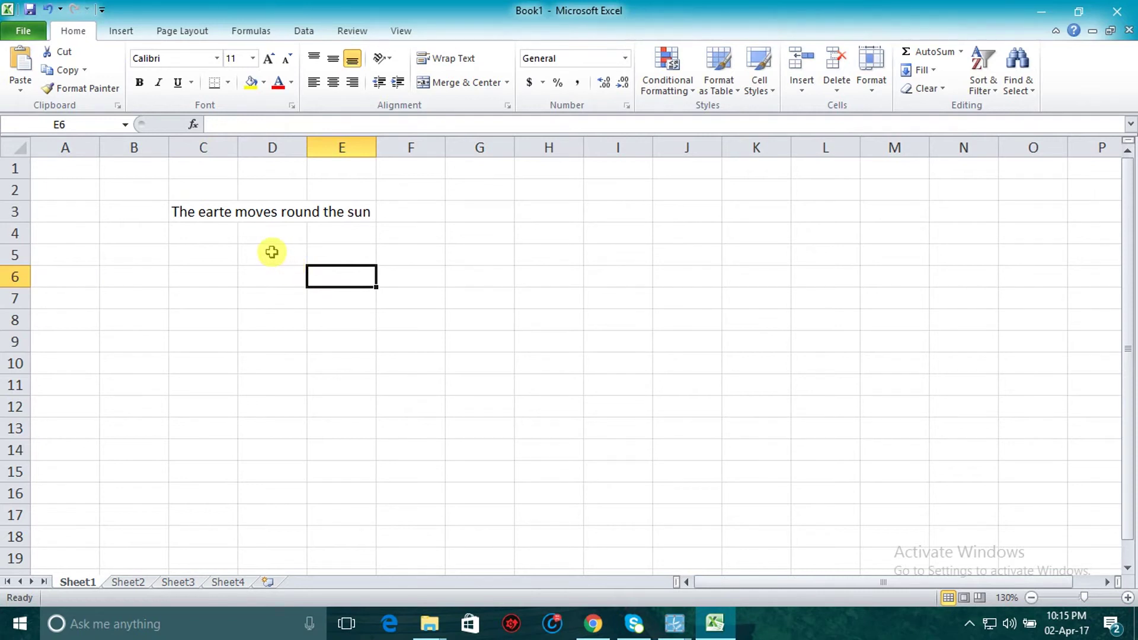
{"action": "left_click", "coordinate": [271, 252]}
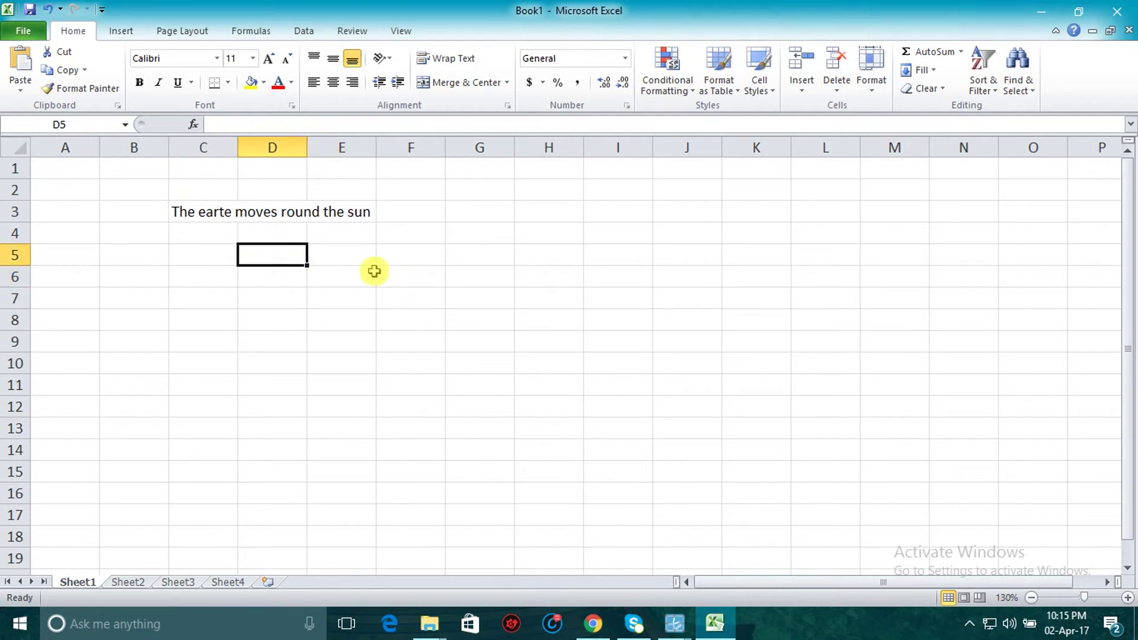
{"action": "left_click", "coordinate": [432, 256]}
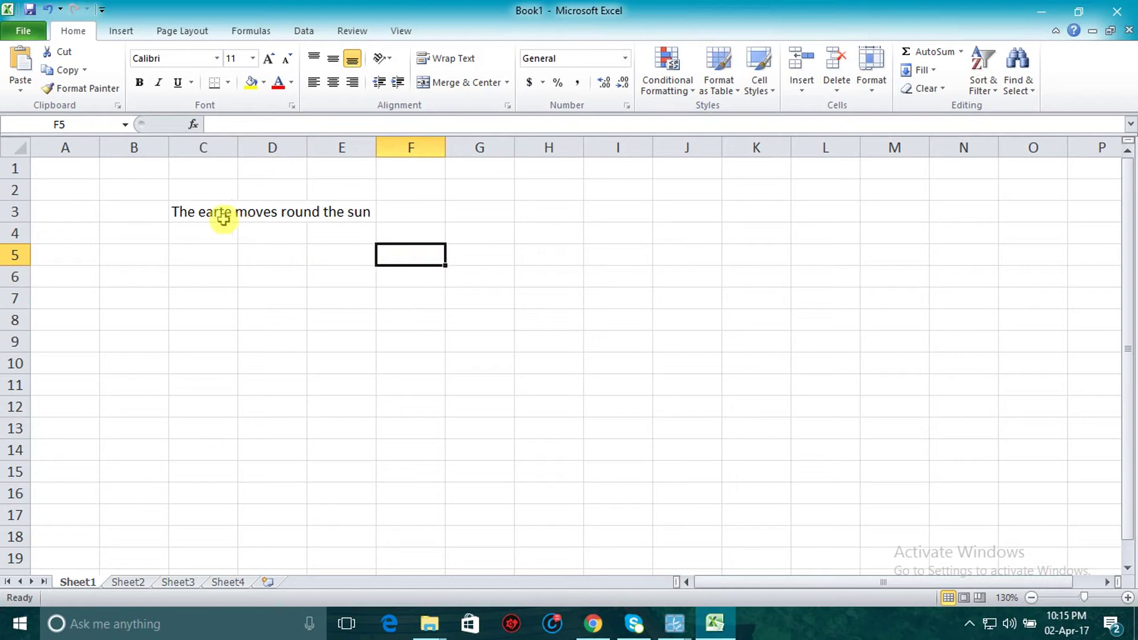
{"action": "left_click", "coordinate": [202, 212]}
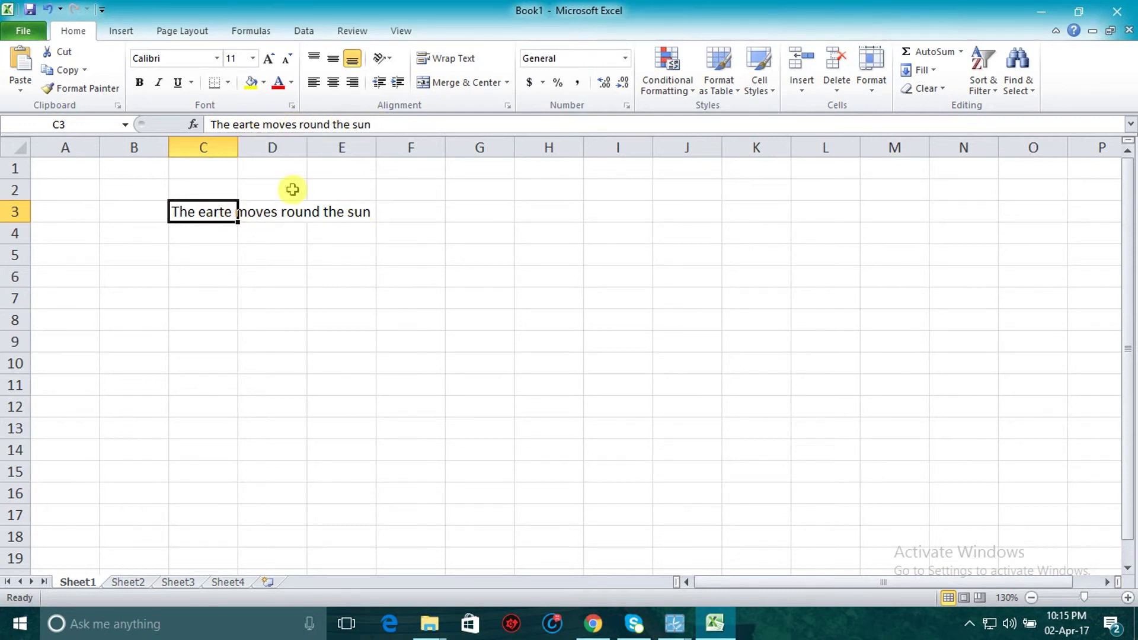
- Correct 'earte' to 'earth' in C3's sentence using the formula bar
{"action": "double_click", "coordinate": [214, 212]}
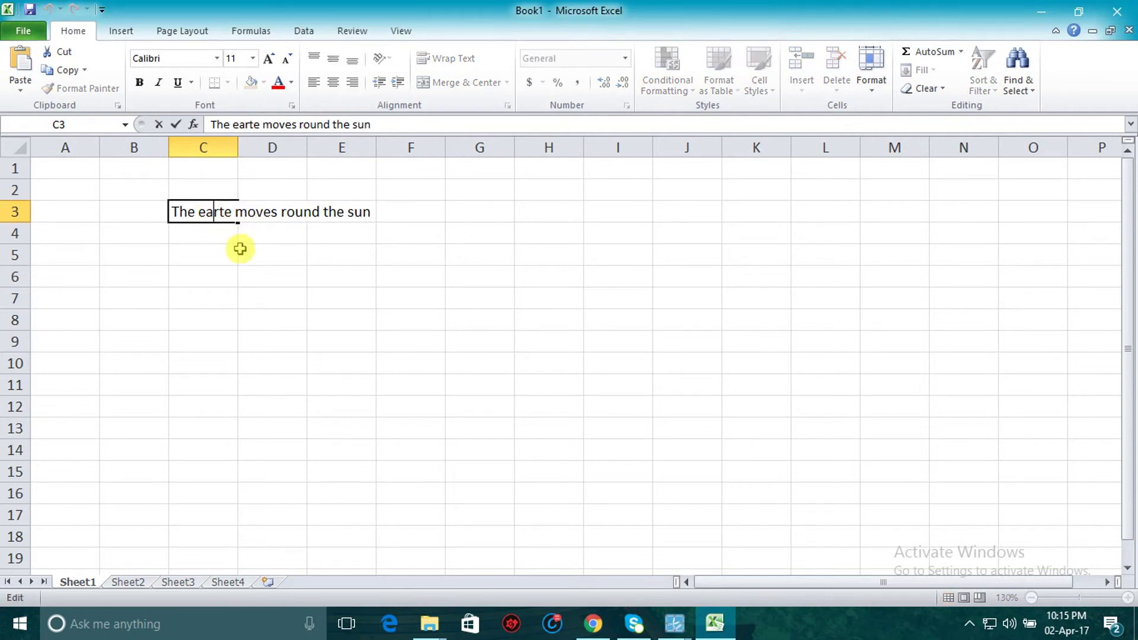
{"action": "left_click", "coordinate": [234, 212]}
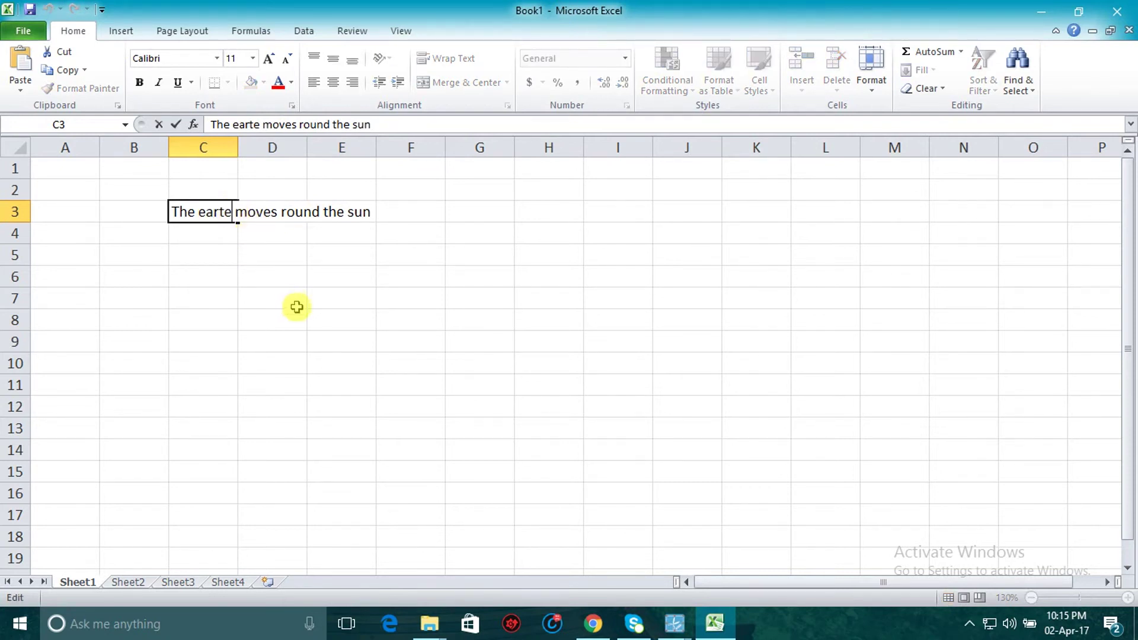
{"action": "left_click", "coordinate": [292, 307]}
{"action": "left_click", "coordinate": [196, 212]}
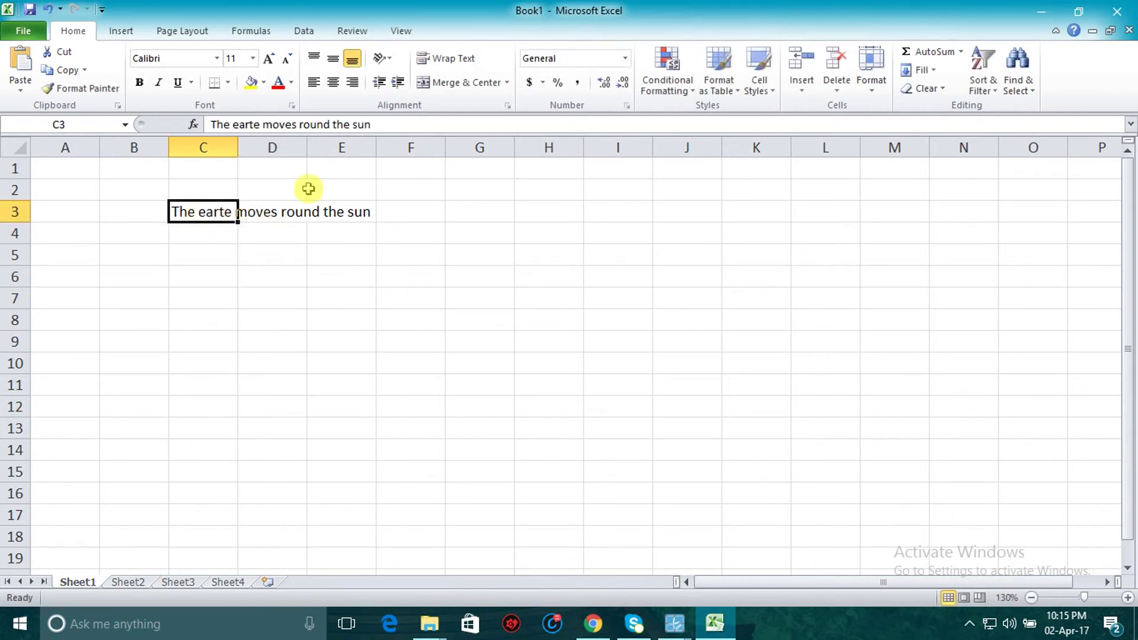
{"action": "left_click", "coordinate": [374, 128]}
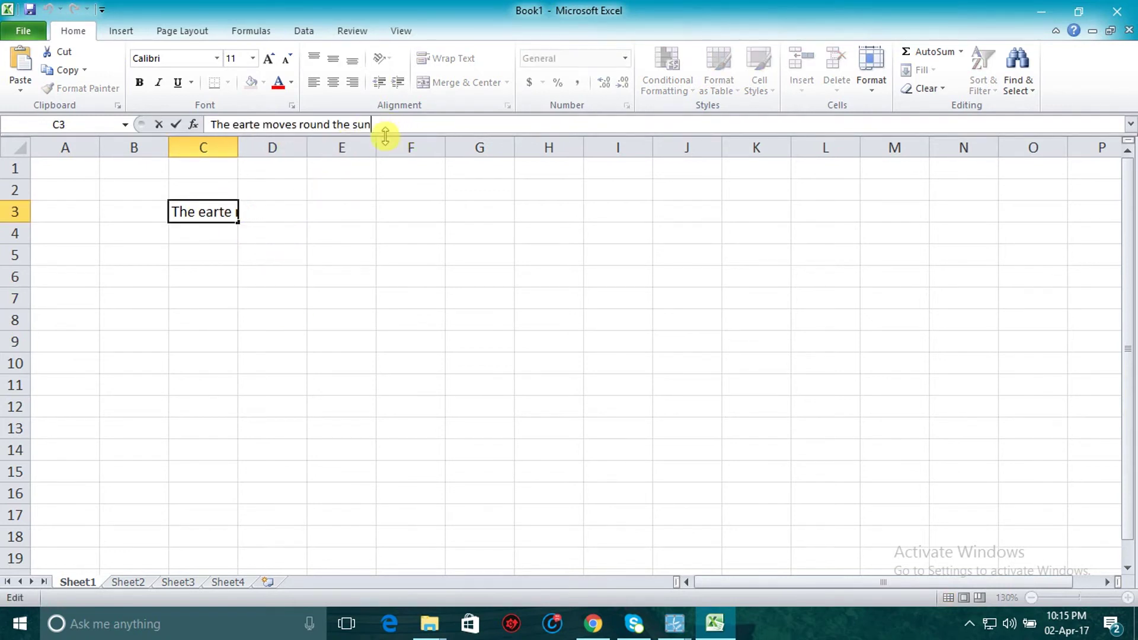
{"action": "left_click", "coordinate": [260, 126]}
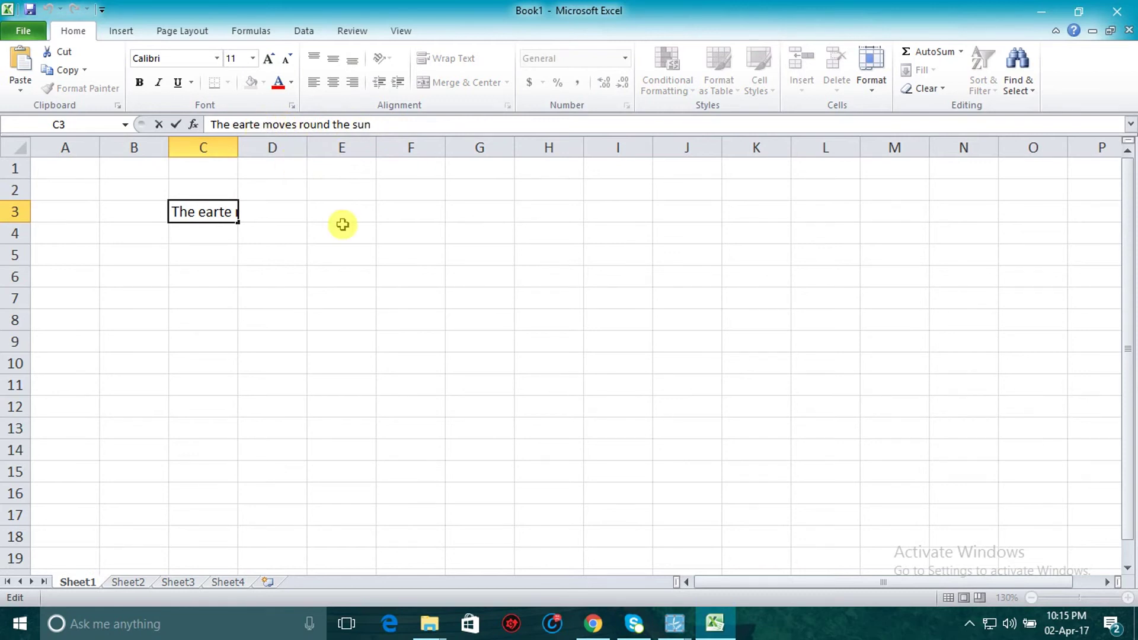
{"action": "key", "text": "BackSpace"}
{"action": "type", "text": "h"}
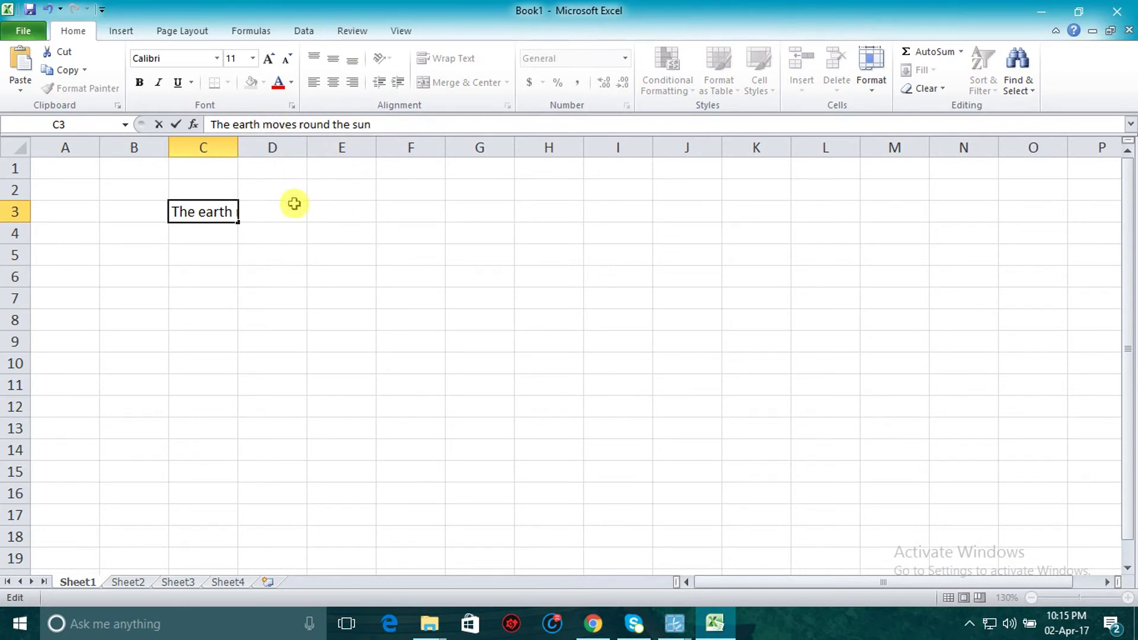
{"action": "left_click", "coordinate": [301, 249]}
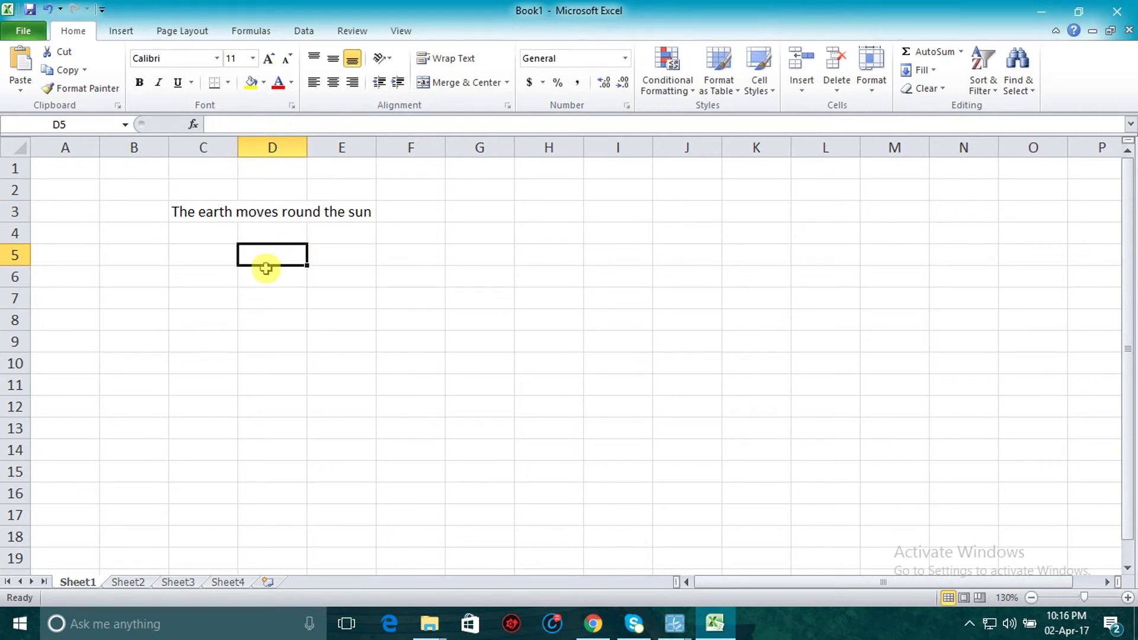
{"action": "left_click", "coordinate": [264, 301]}
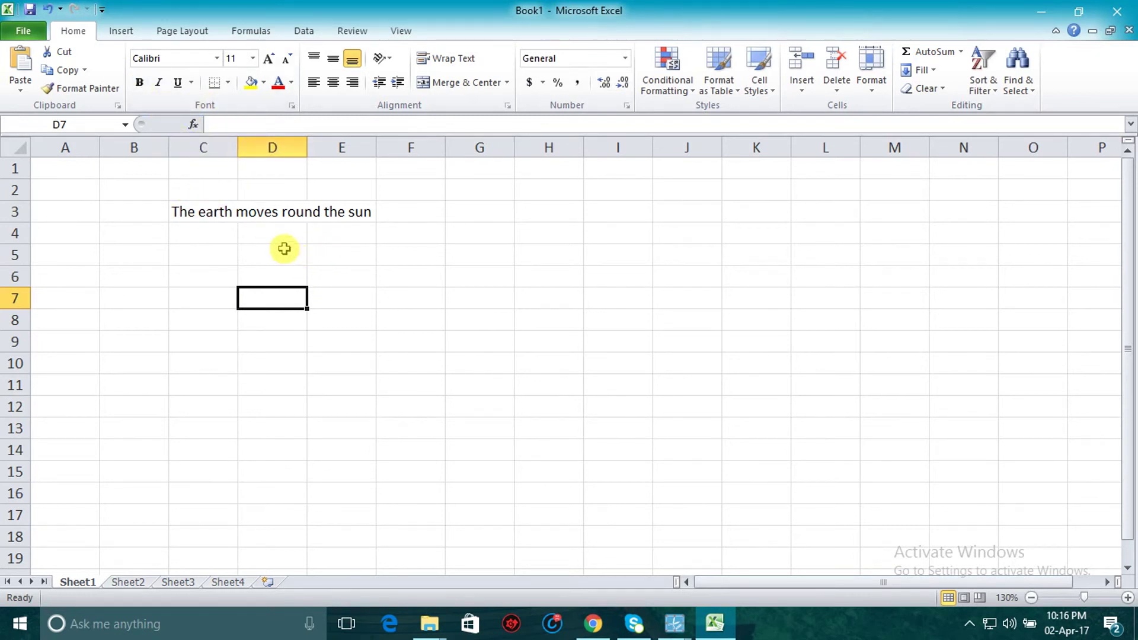
- Apply bold, first to empty cell D3, then to the sentence in C3
{"action": "left_click", "coordinate": [265, 212]}
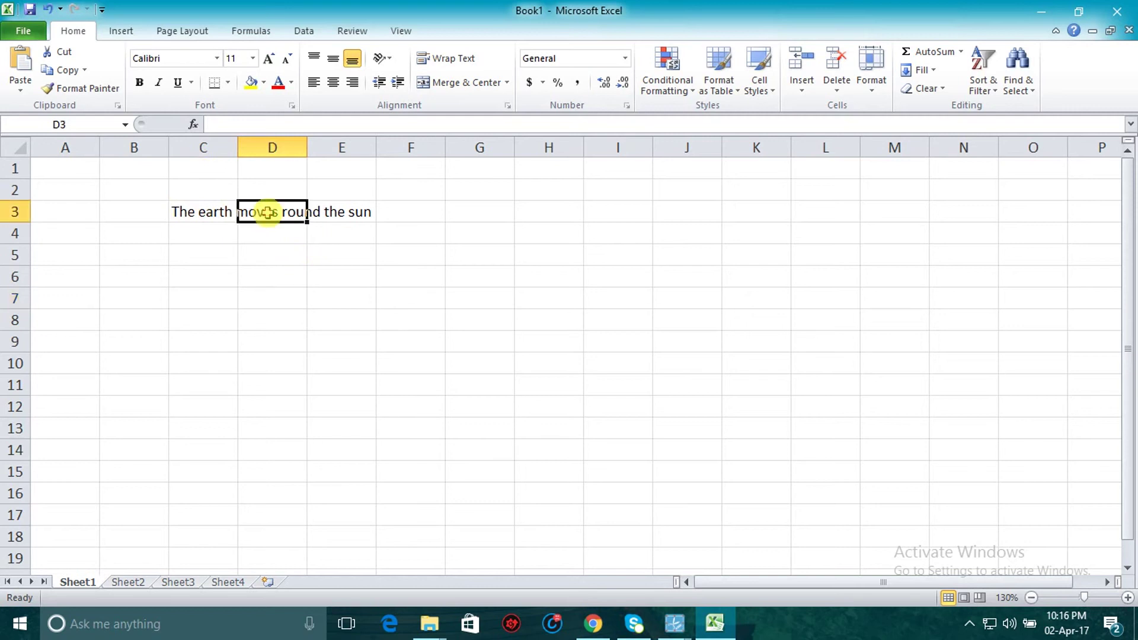
{"action": "left_click", "coordinate": [140, 82]}
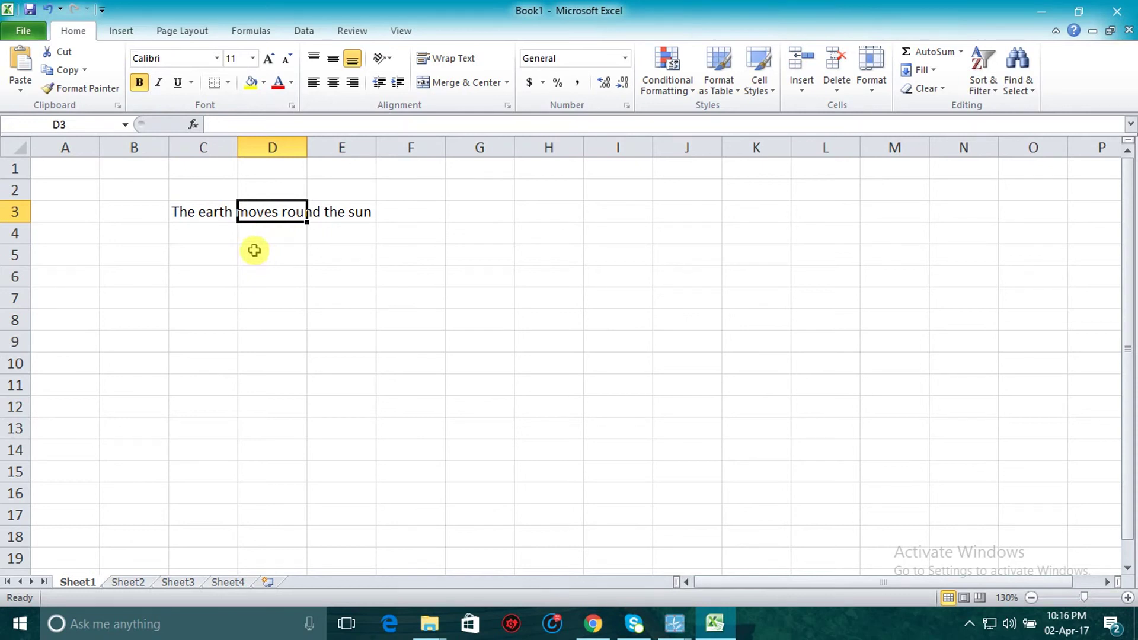
{"action": "left_click", "coordinate": [254, 250]}
{"action": "left_click", "coordinate": [263, 213]}
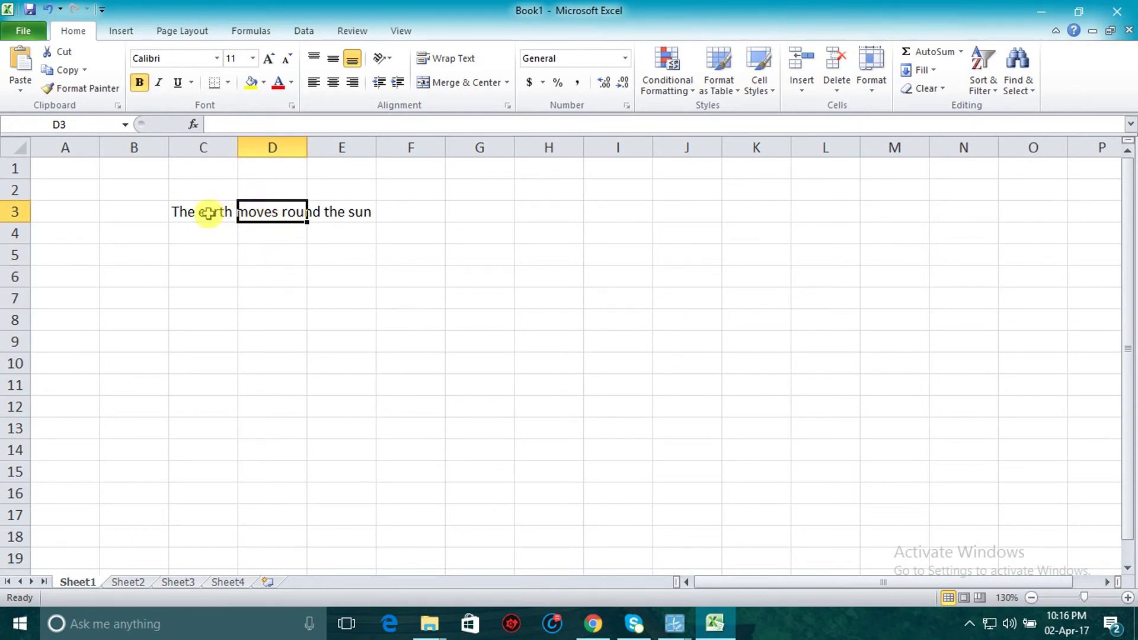
{"action": "left_click", "coordinate": [208, 214]}
{"action": "left_click", "coordinate": [139, 82]}
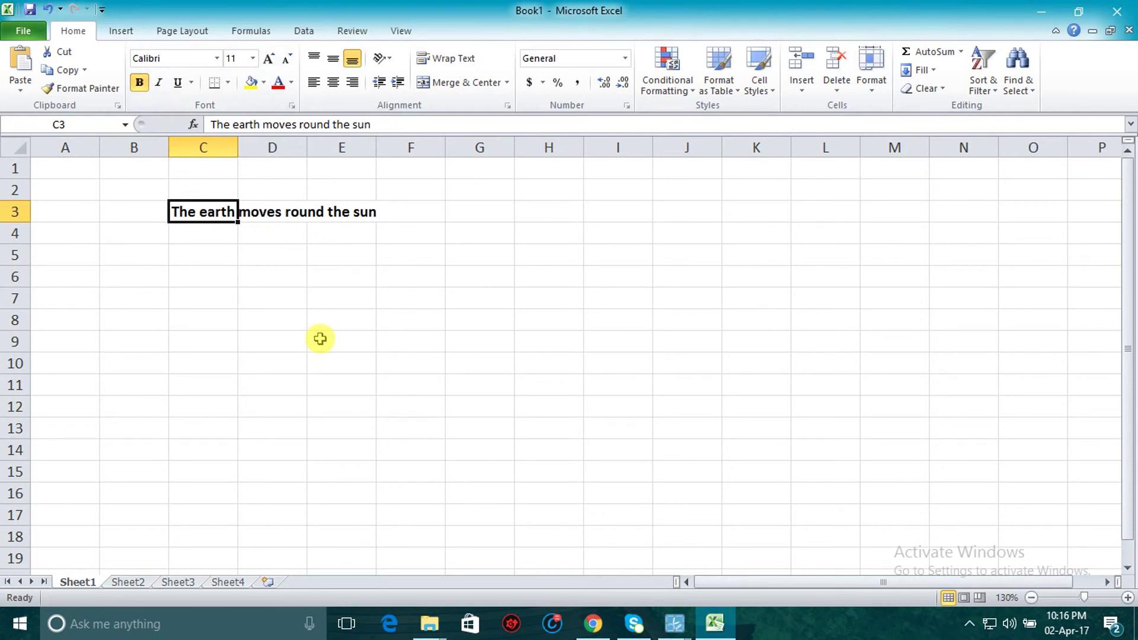
- Reselect C3 and neighbouring cells to confirm the sentence now shows in bold
{"action": "left_click", "coordinate": [320, 340]}
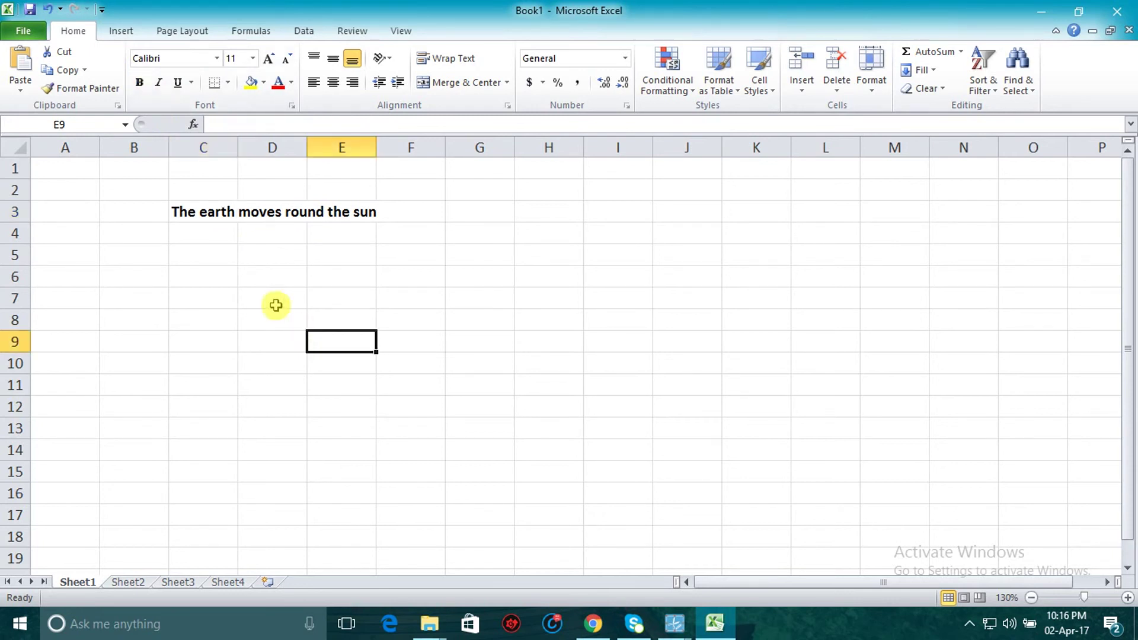
{"action": "left_click", "coordinate": [214, 215]}
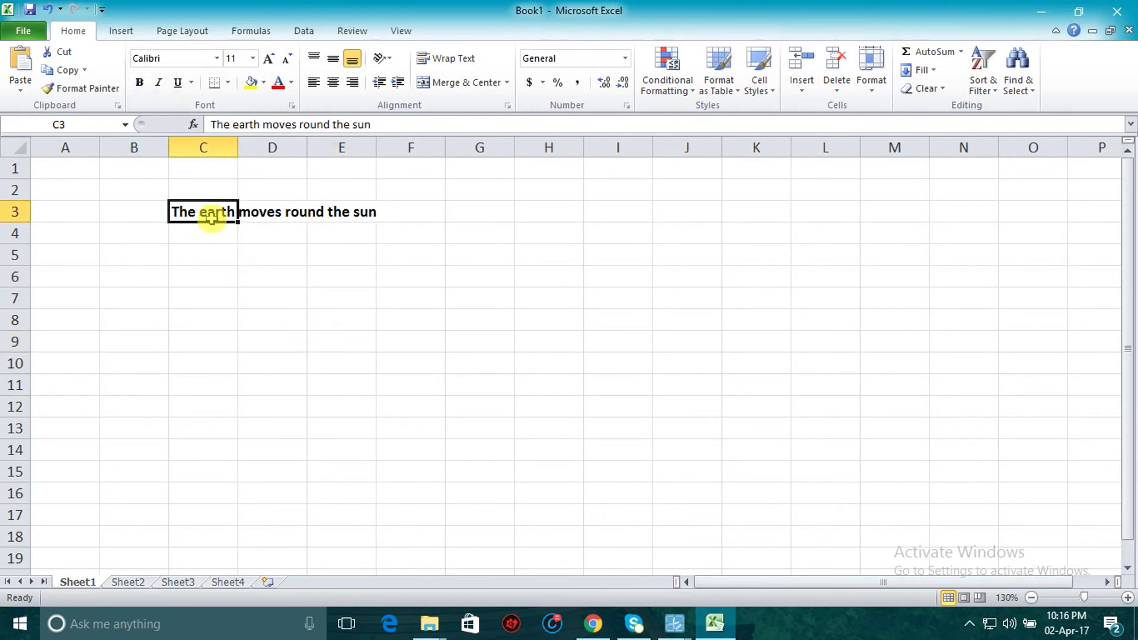
{"action": "left_click", "coordinate": [256, 295]}
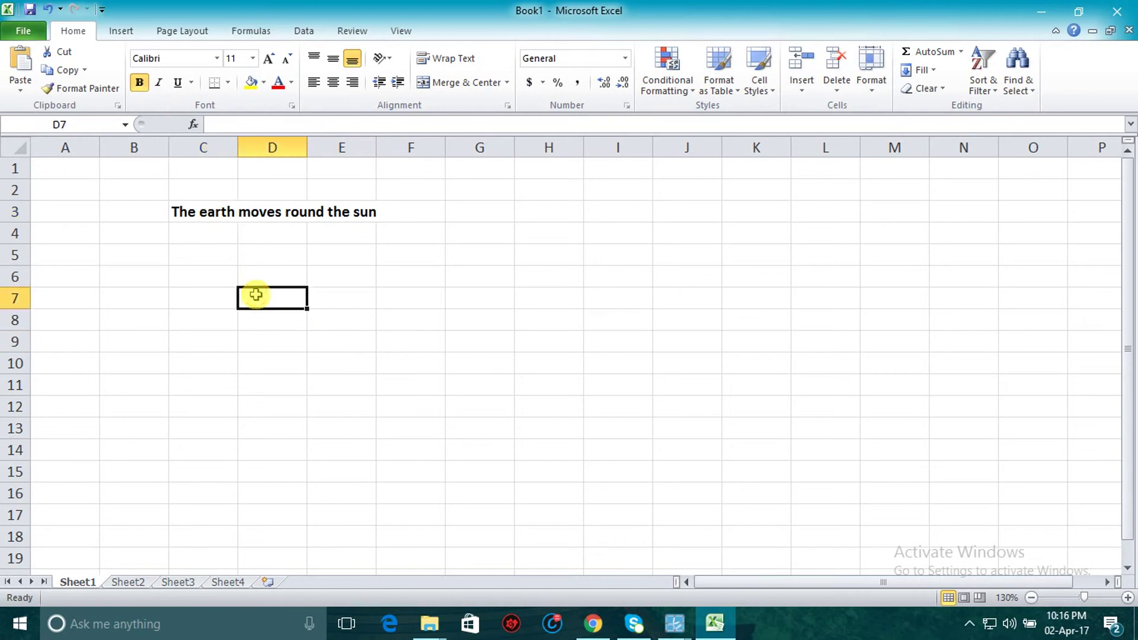
{"action": "left_click", "coordinate": [214, 212]}
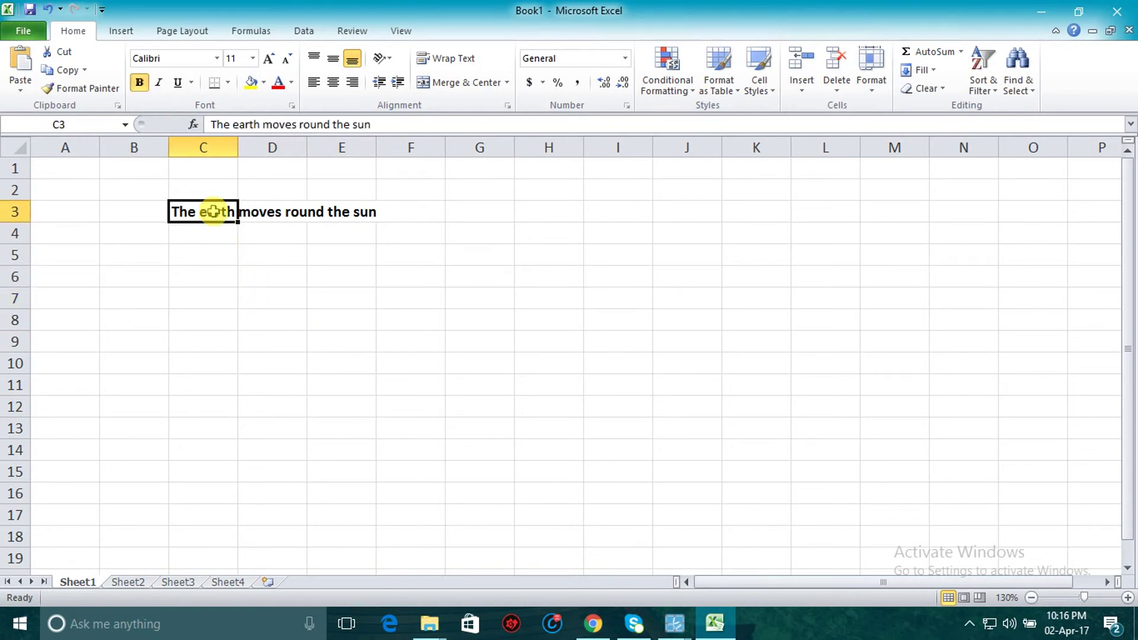
{"action": "left_click", "coordinate": [264, 210]}
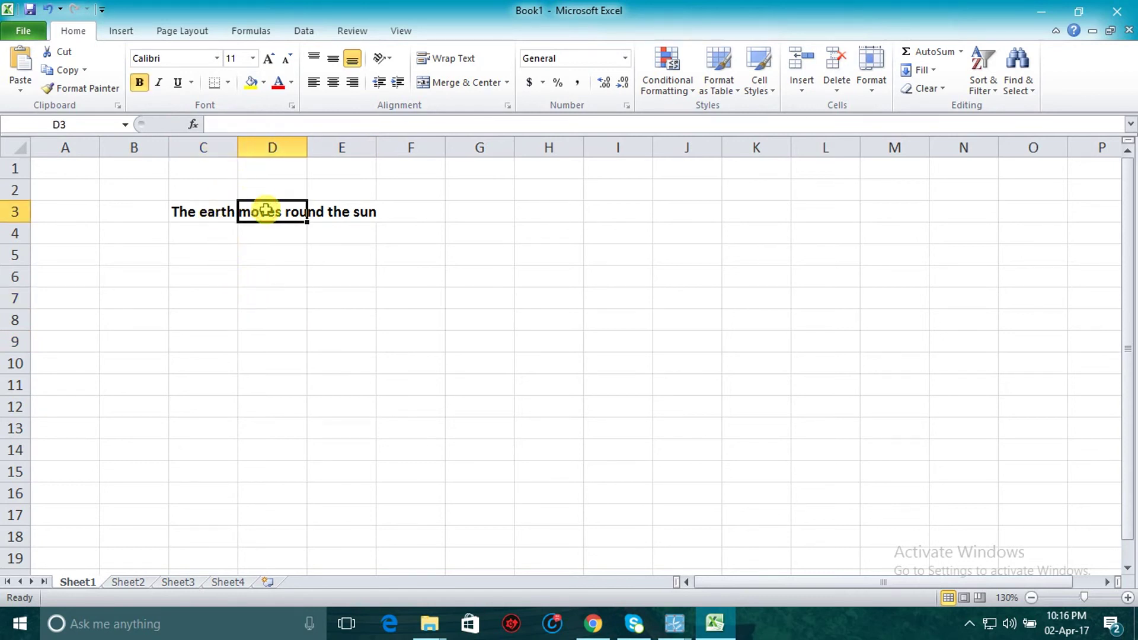
{"action": "left_click", "coordinate": [214, 211]}
{"action": "left_click", "coordinate": [261, 212]}
{"action": "left_click", "coordinate": [210, 212]}
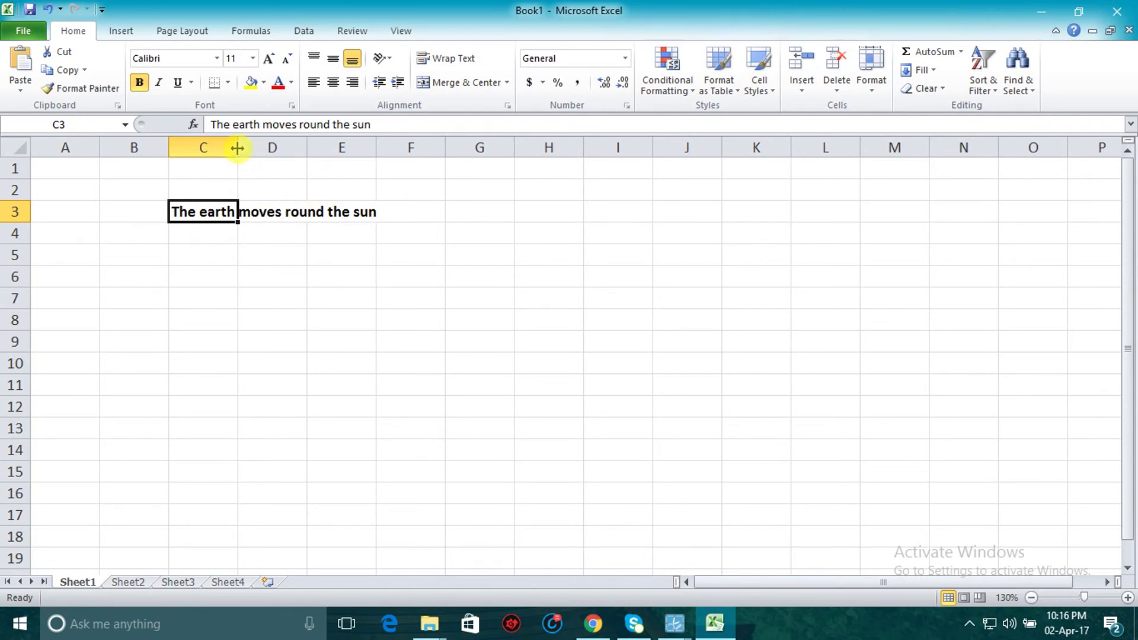
- Widen column C to fit the sentence, then narrow it back partway
{"action": "left_click_drag", "start_coordinate": [237, 148], "coordinate": [417, 153]}
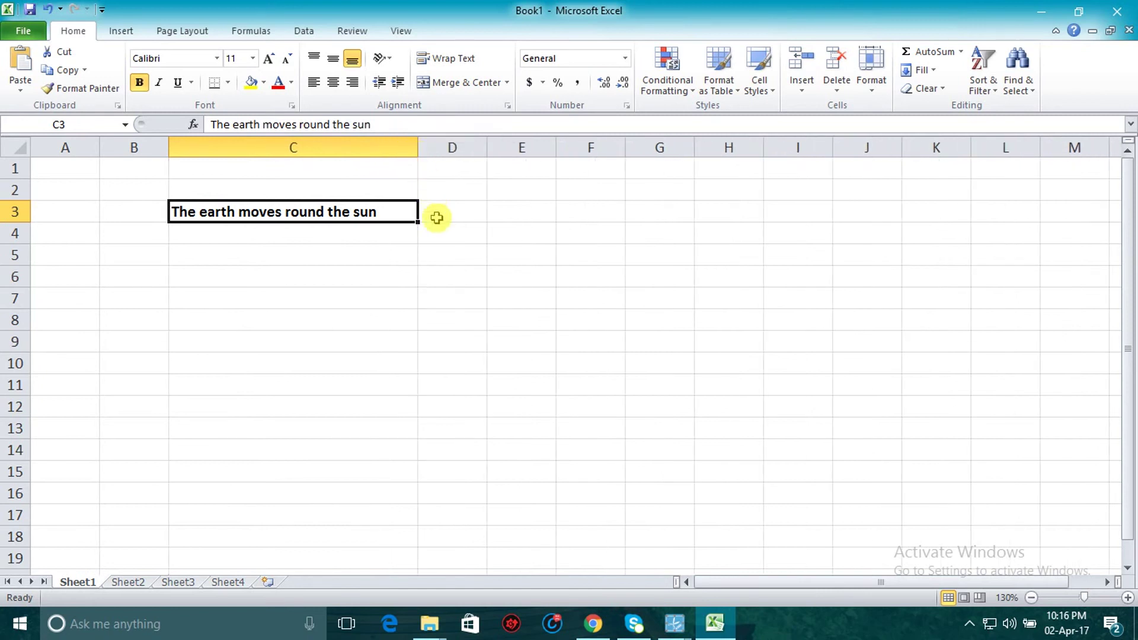
{"action": "left_click", "coordinate": [435, 259]}
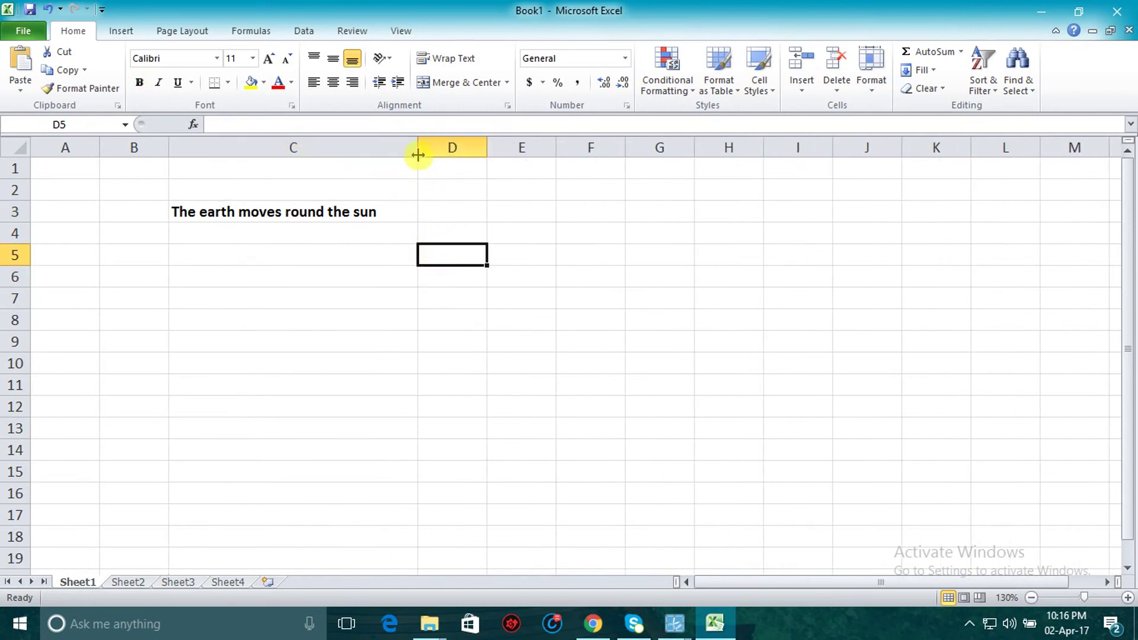
{"action": "left_click_drag", "start_coordinate": [417, 149], "coordinate": [286, 149]}
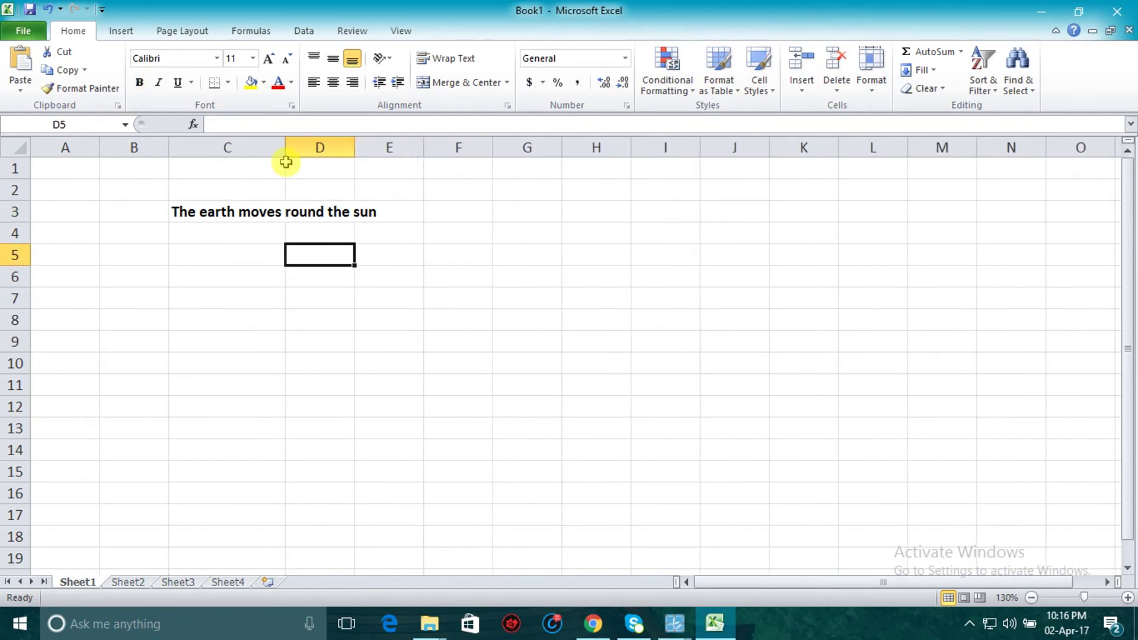
- Turn on bold for empty cell D3 with Ctrl+B
{"action": "left_click", "coordinate": [312, 212]}
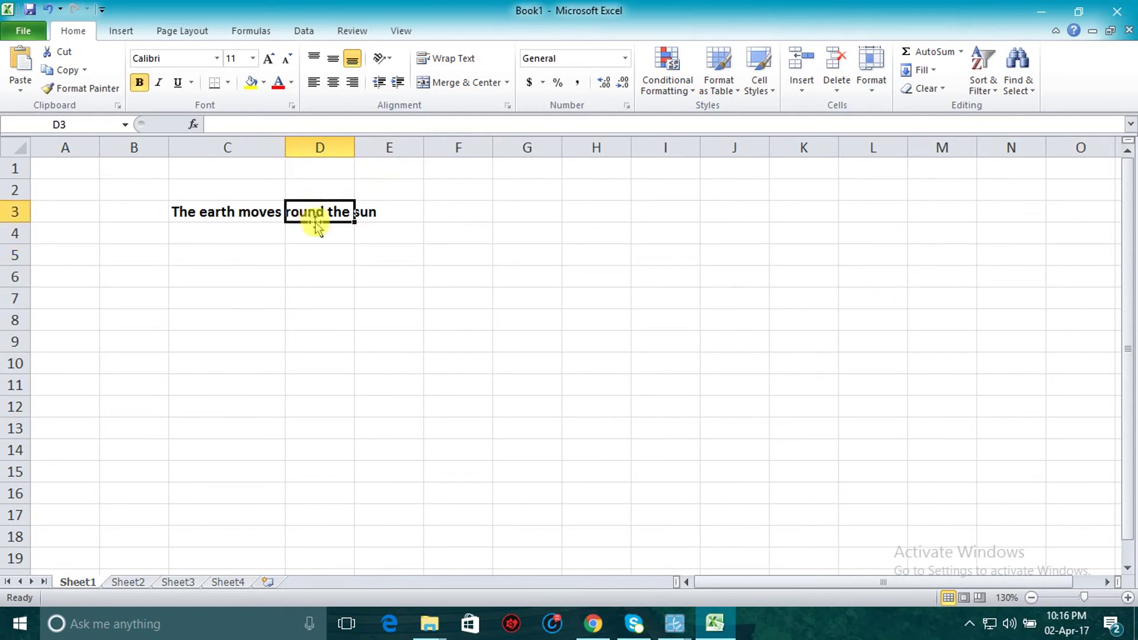
{"action": "left_click", "coordinate": [316, 233]}
{"action": "left_click", "coordinate": [321, 212]}
{"action": "key", "text": "ctrl+b"}
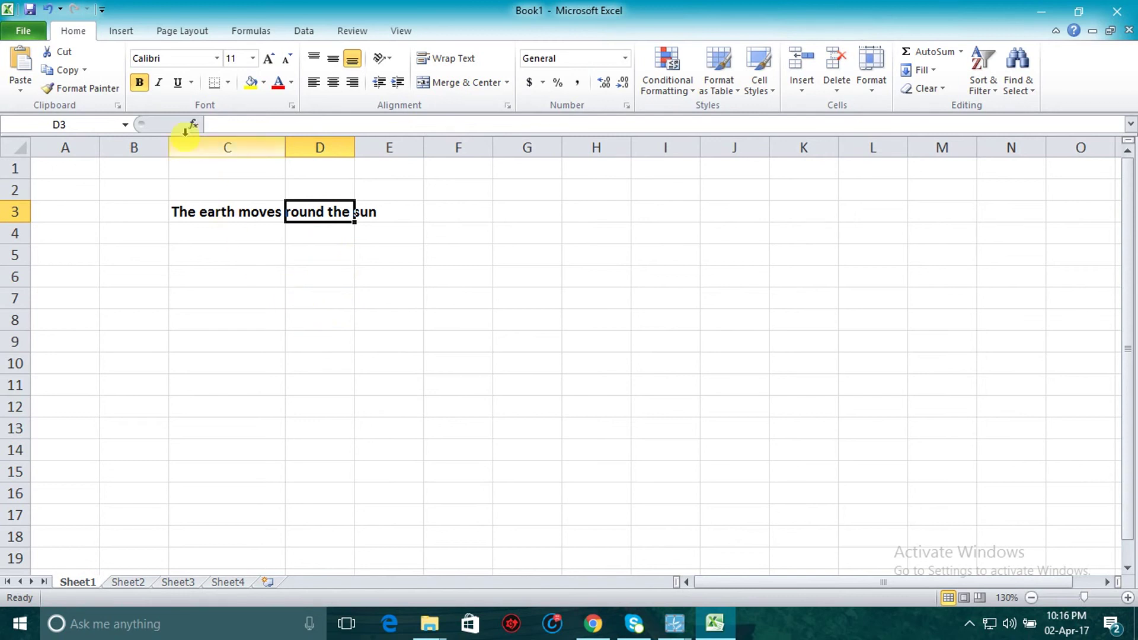
- Toggle the Bold button on C3 until its sentence is regular, non-bold text
{"action": "left_click", "coordinate": [202, 212]}
{"action": "left_click", "coordinate": [139, 83]}
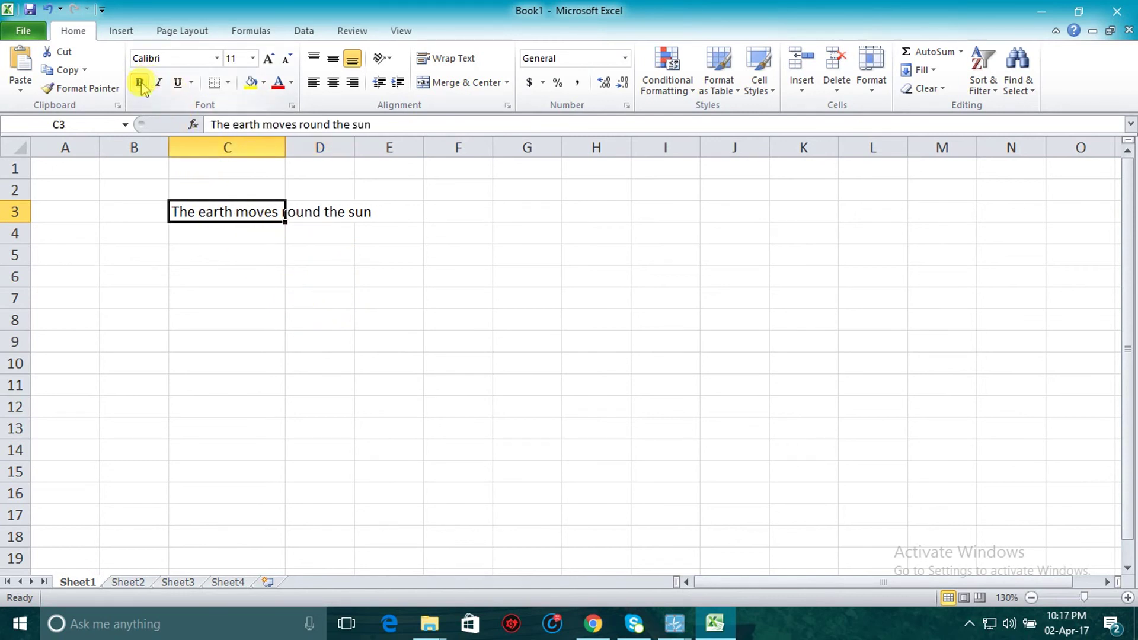
{"action": "left_click", "coordinate": [140, 83]}
{"action": "left_click", "coordinate": [139, 83]}
{"action": "left_click", "coordinate": [320, 284]}
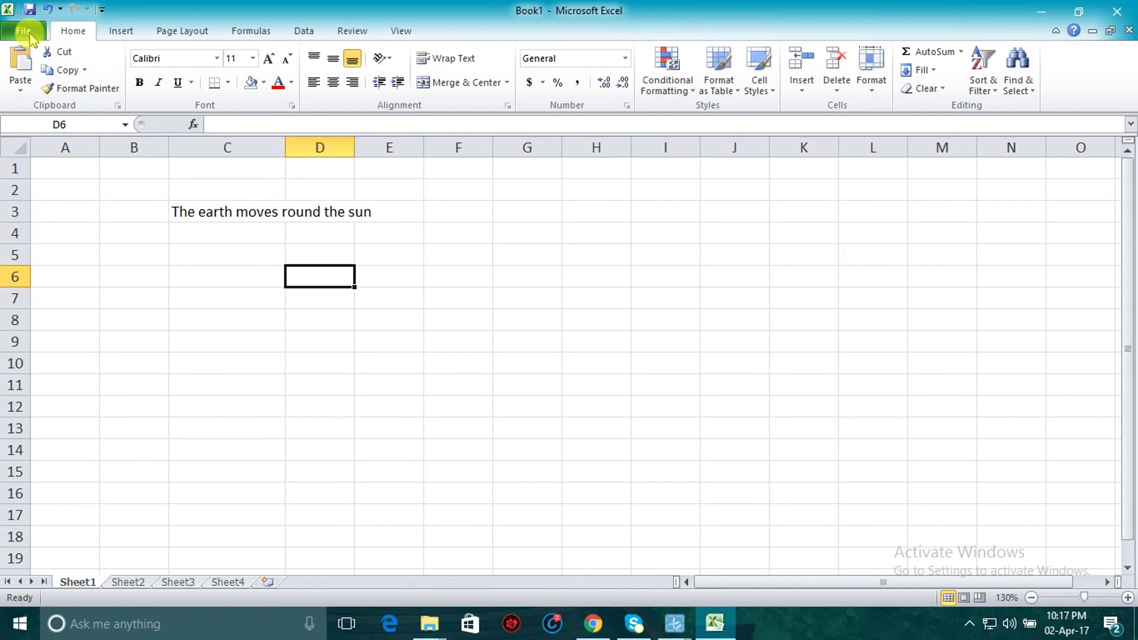
- Save the workbook to the Desktop as 'Excel Test' with Save As
{"action": "left_click", "coordinate": [24, 33]}
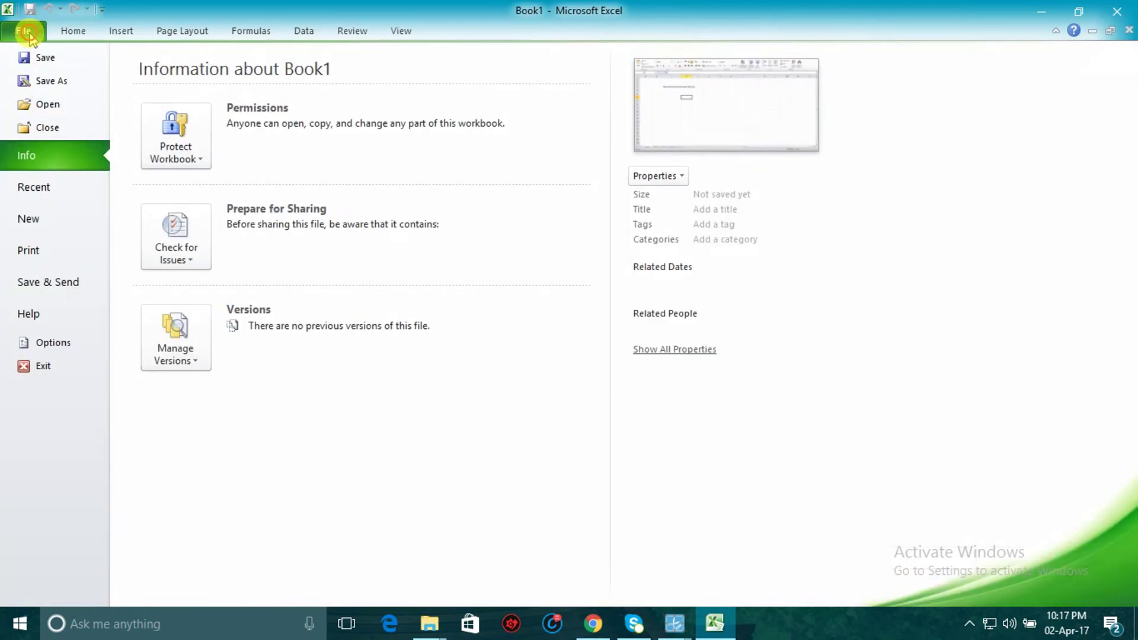
{"action": "left_click", "coordinate": [51, 83]}
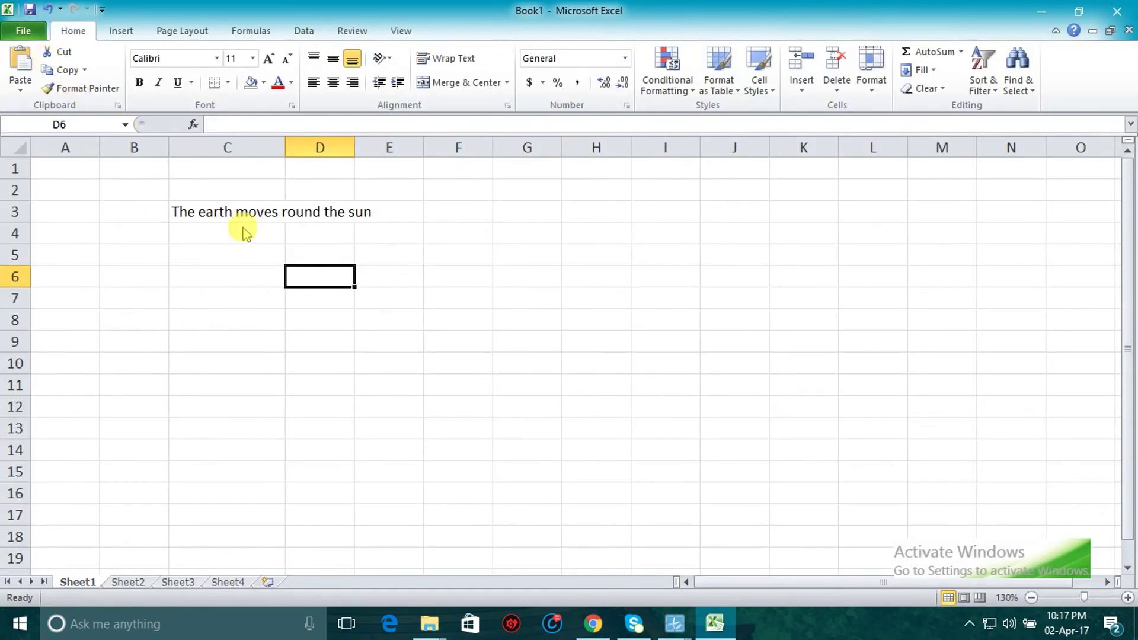
{"action": "mouse_move", "coordinate": [69, 118]}
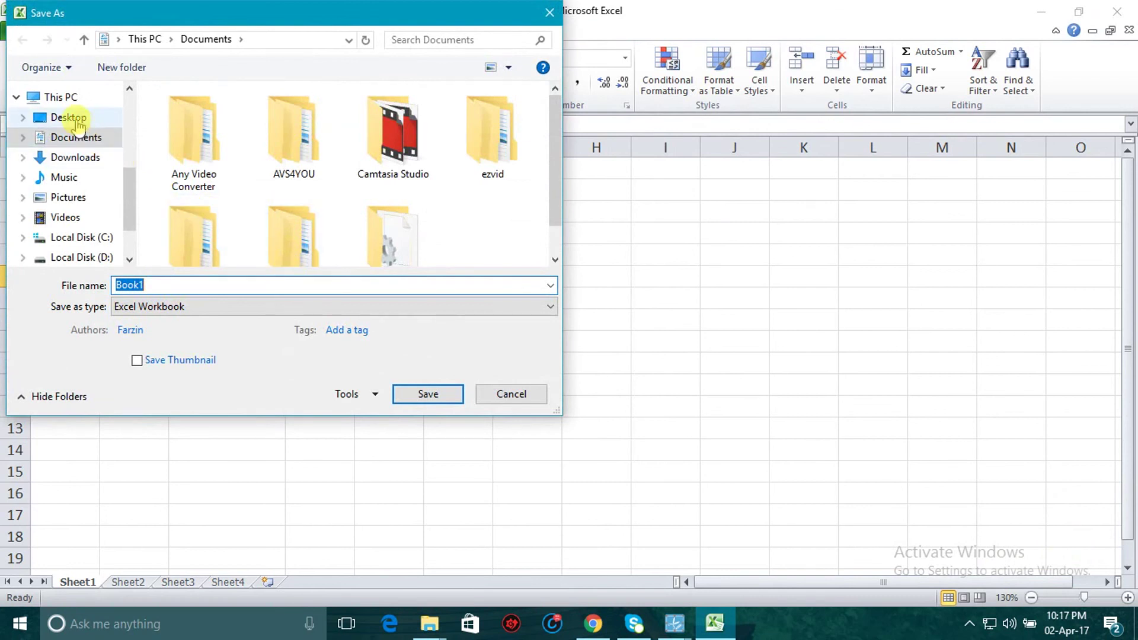
{"action": "left_click", "coordinate": [76, 122]}
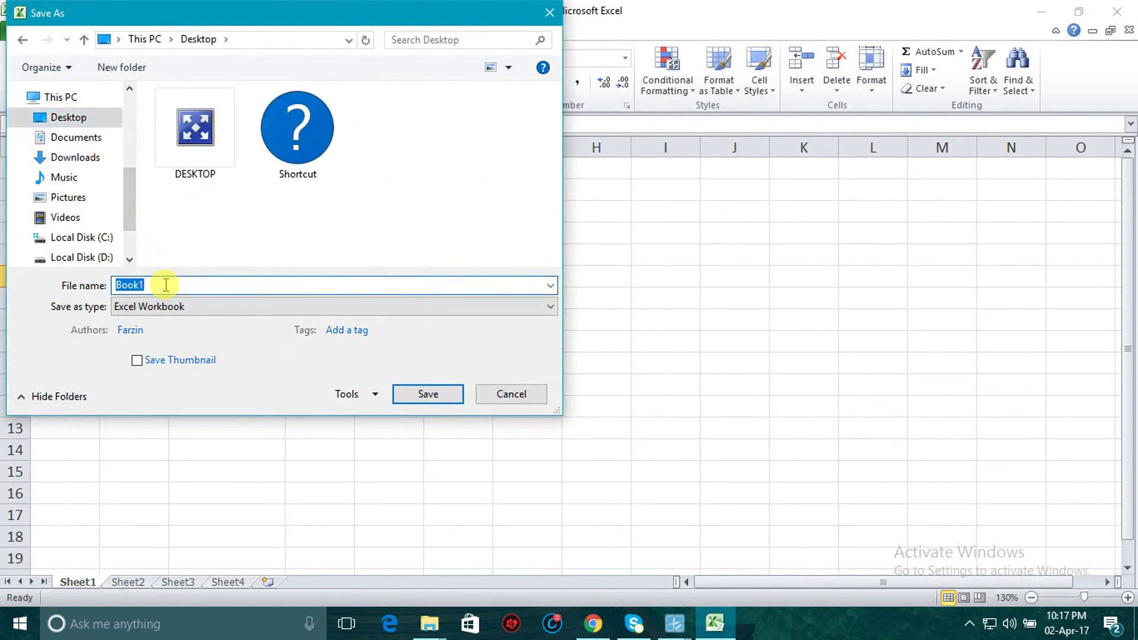
{"action": "type", "text": "Excel Test"}
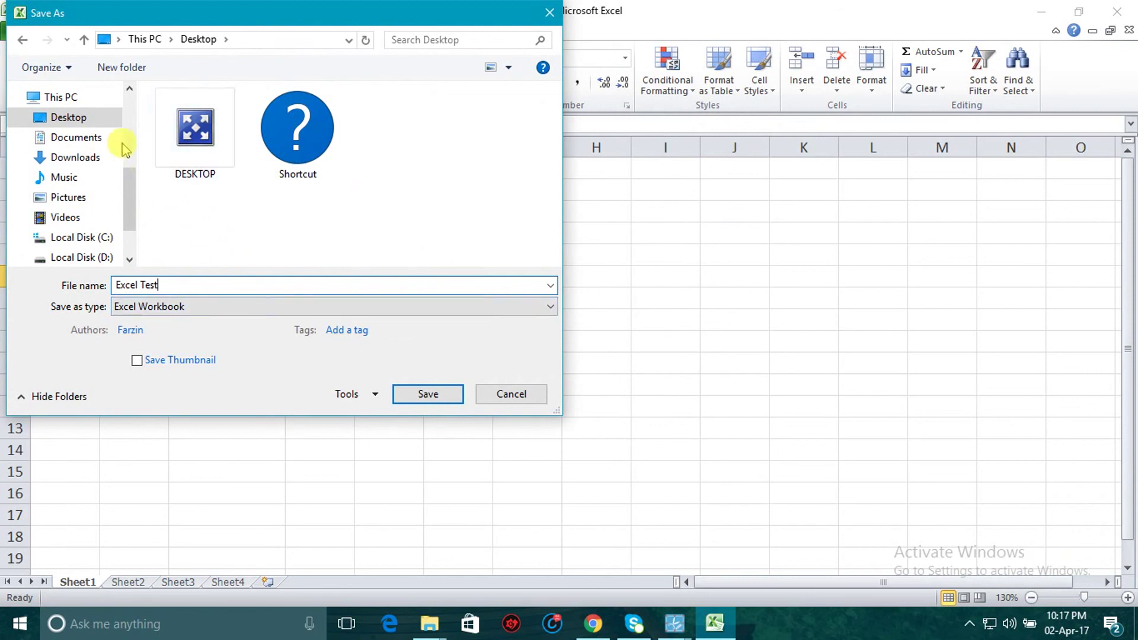
{"action": "mouse_move", "coordinate": [76, 147]}
{"action": "left_click", "coordinate": [81, 116]}
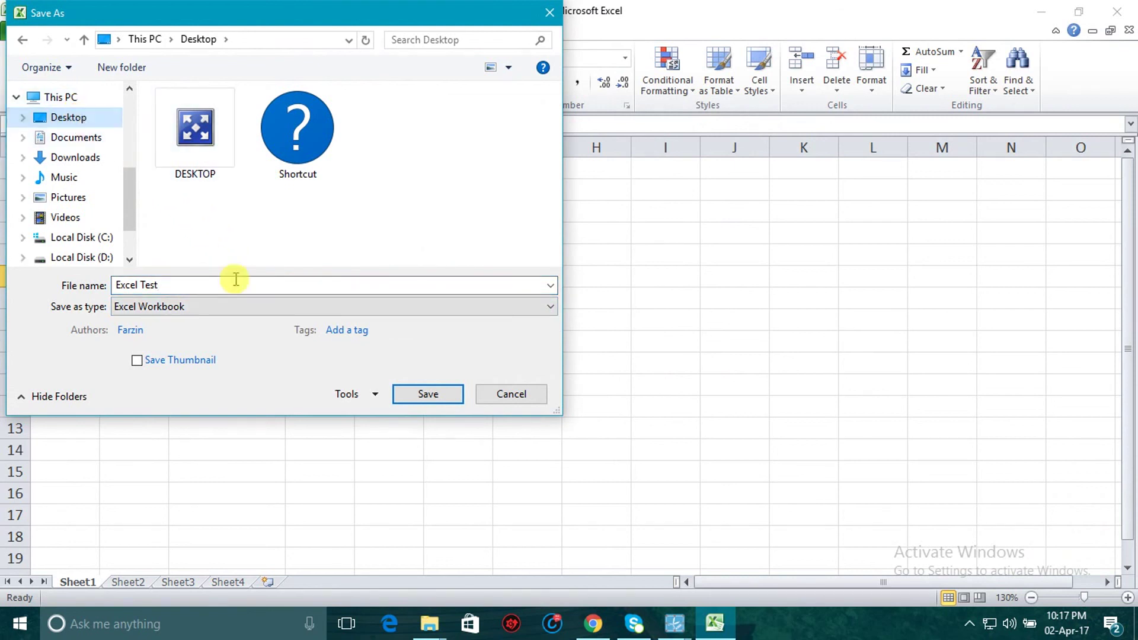
{"action": "left_click", "coordinate": [409, 396]}
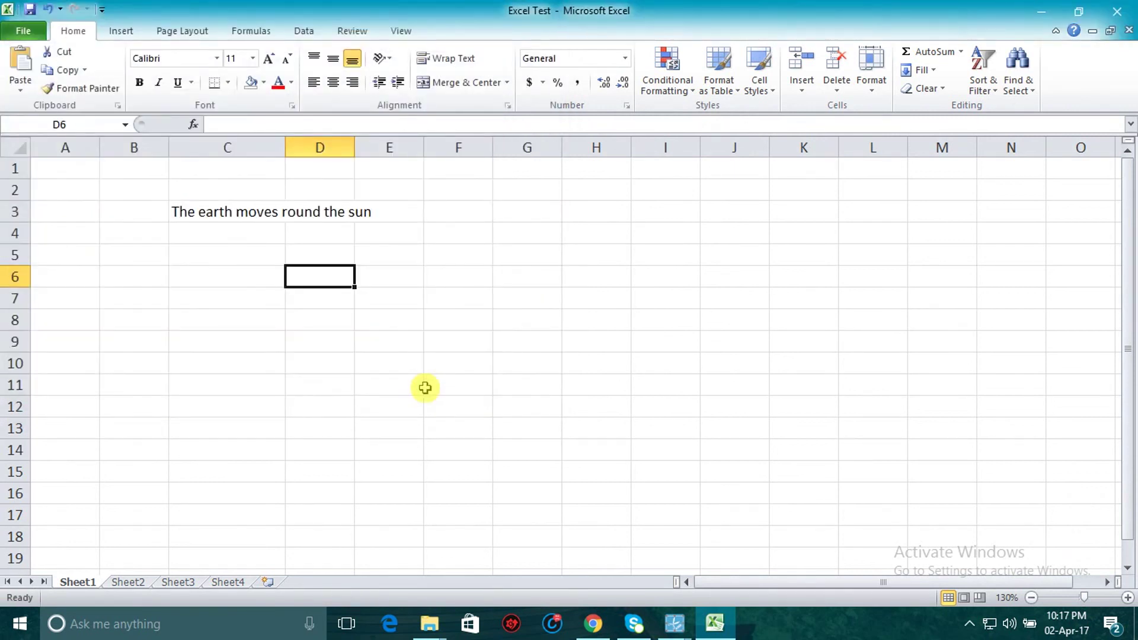
- Close Excel, reopen Excel Test from its desktop icon, then close it again
{"action": "left_click", "coordinate": [1117, 11]}
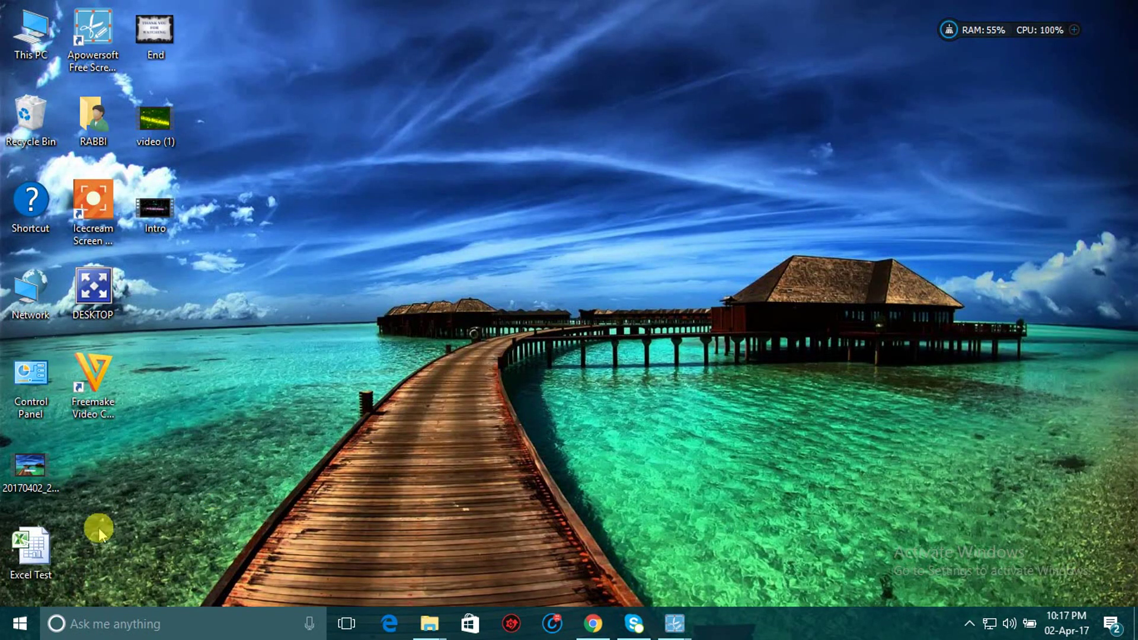
{"action": "left_click", "coordinate": [42, 551]}
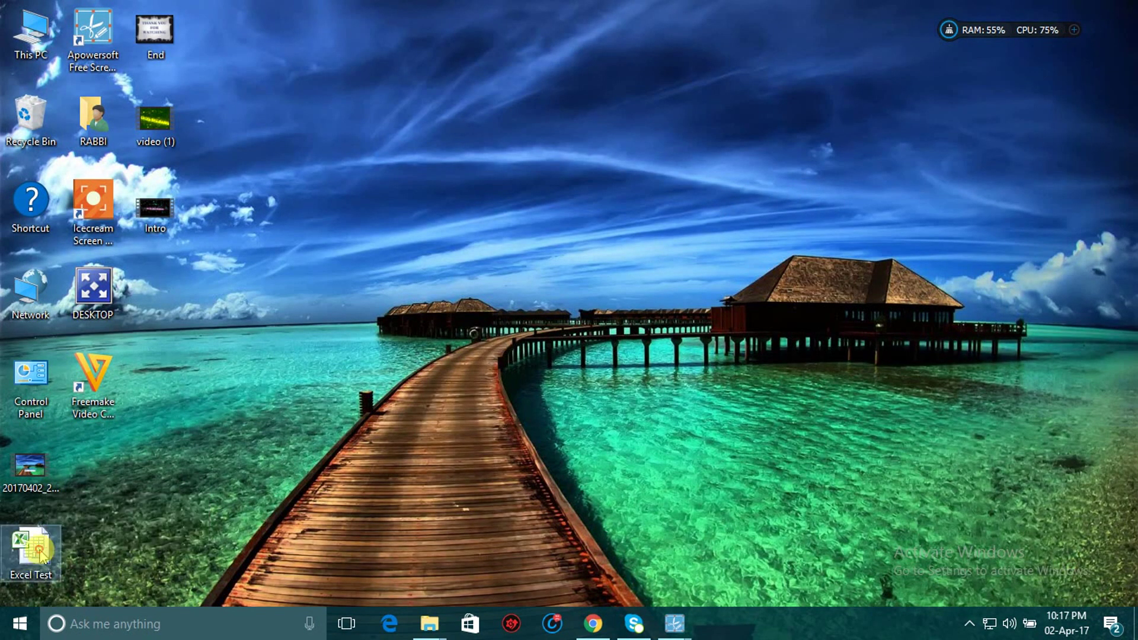
{"action": "double_click", "coordinate": [41, 551]}
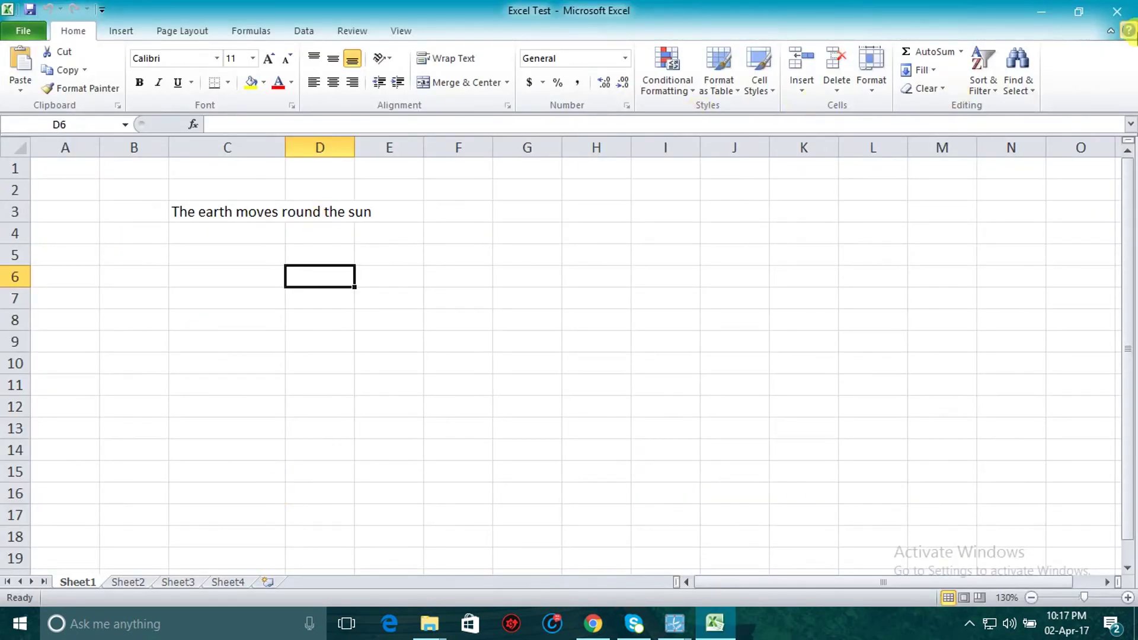
{"action": "left_click", "coordinate": [1117, 11]}
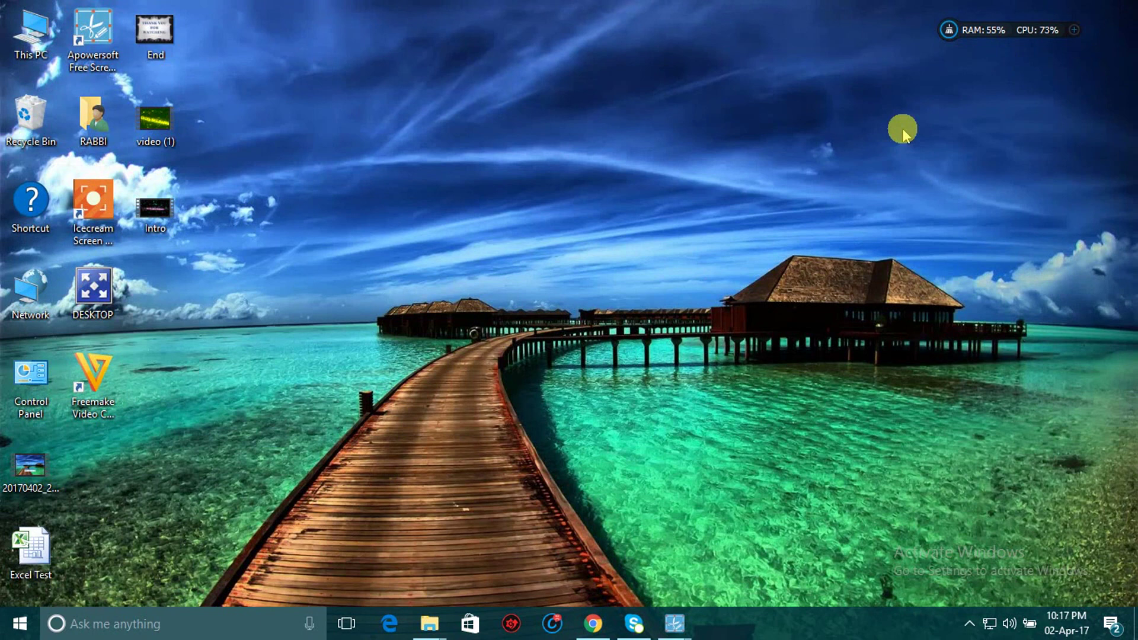